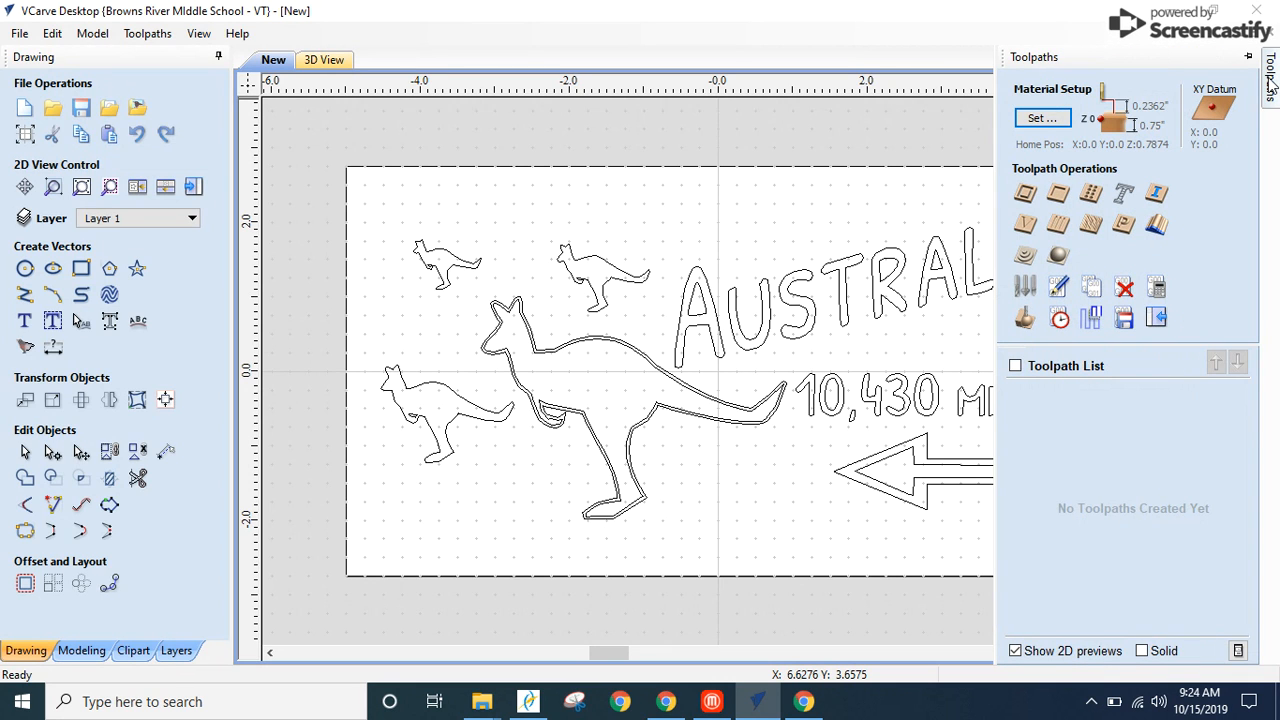
- Turn off auto-hide for the toolpath tools so they stay displayed beside the full drawing
click(1271, 88)
click(1271, 88)
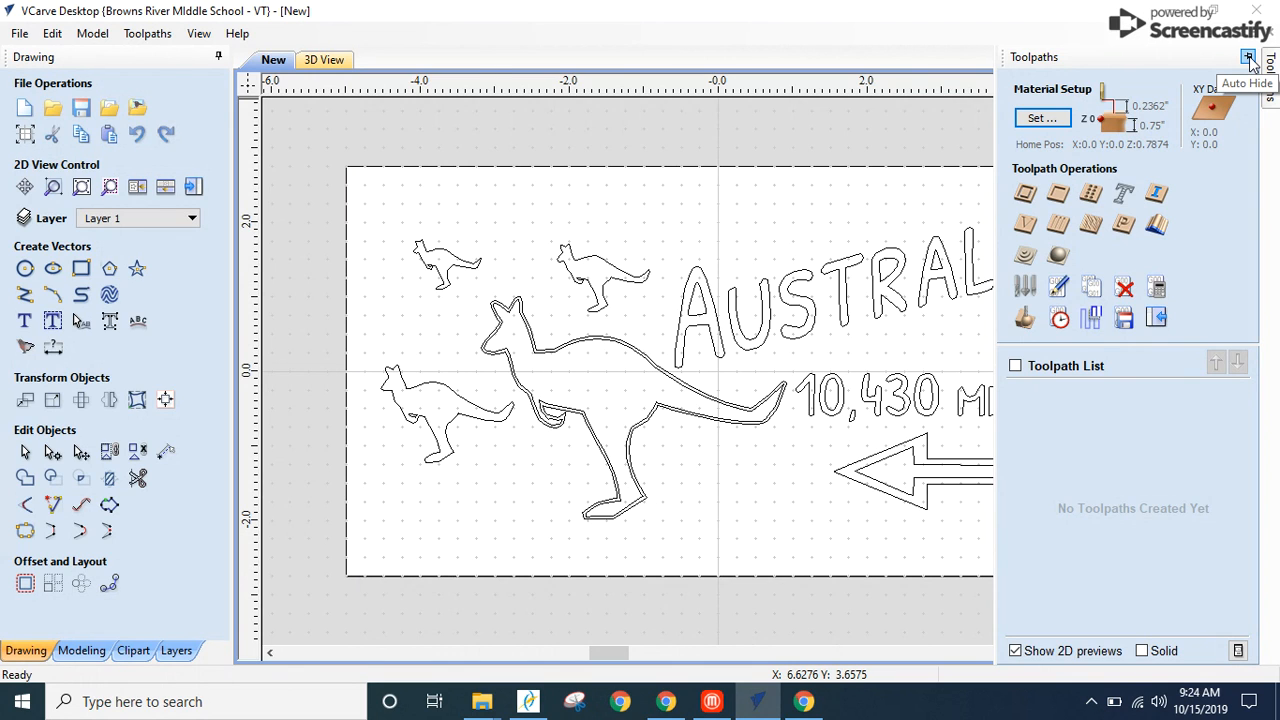
click(1248, 58)
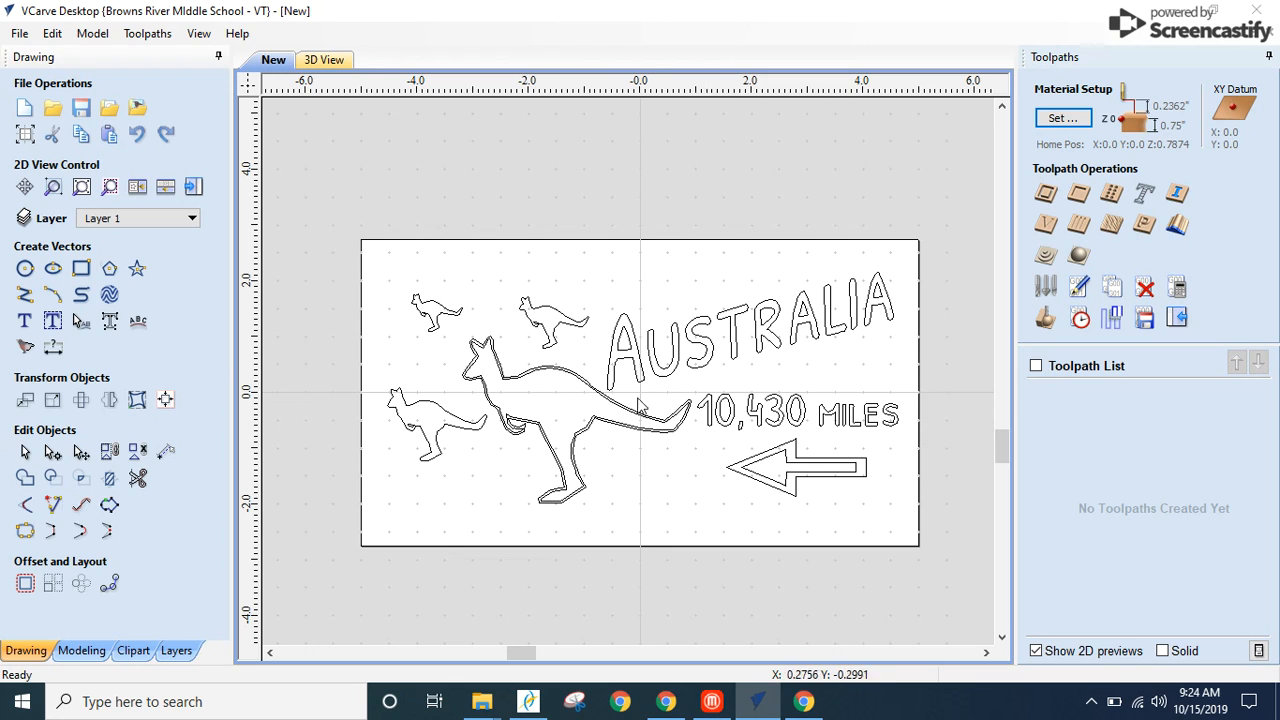
scroll(605, 368, up, 1)
scroll(610, 365, down, 1)
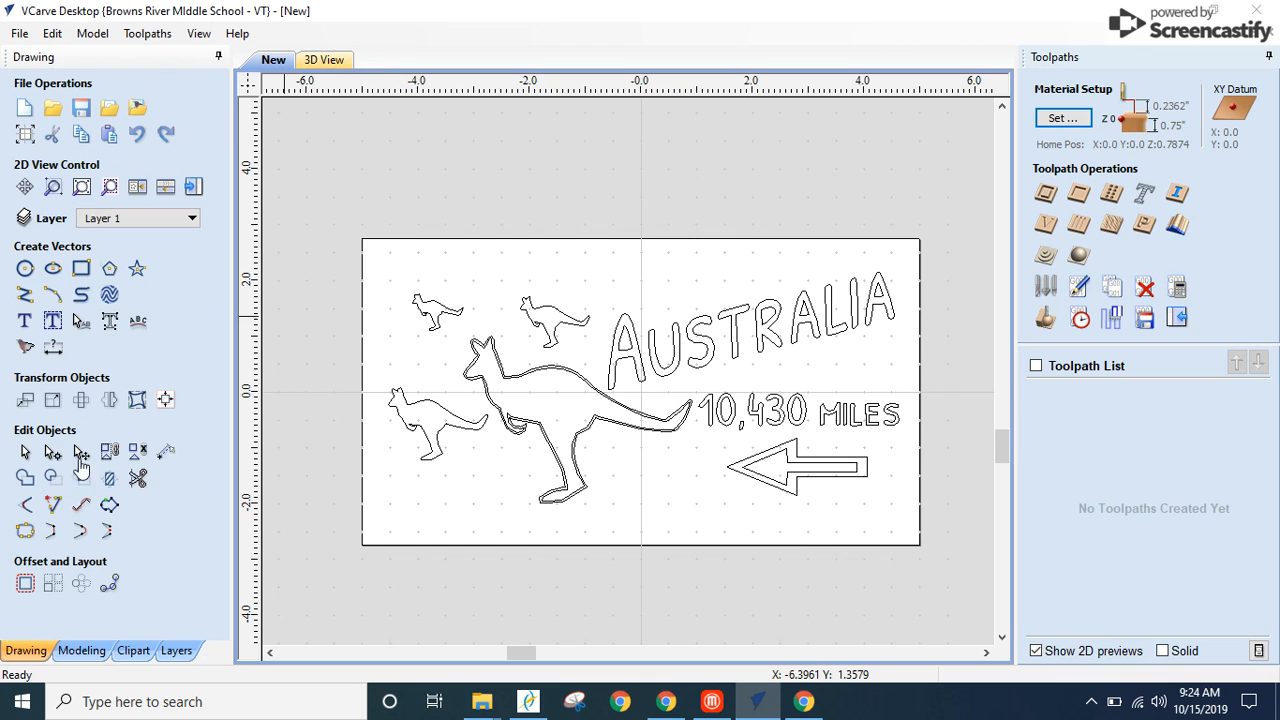
- Select all the sign's vectors: the four kangaroos, the AUSTRALIA and 10,430 MILES lettering, and the arrow
click(25, 451)
drag(373, 265, 932, 542)
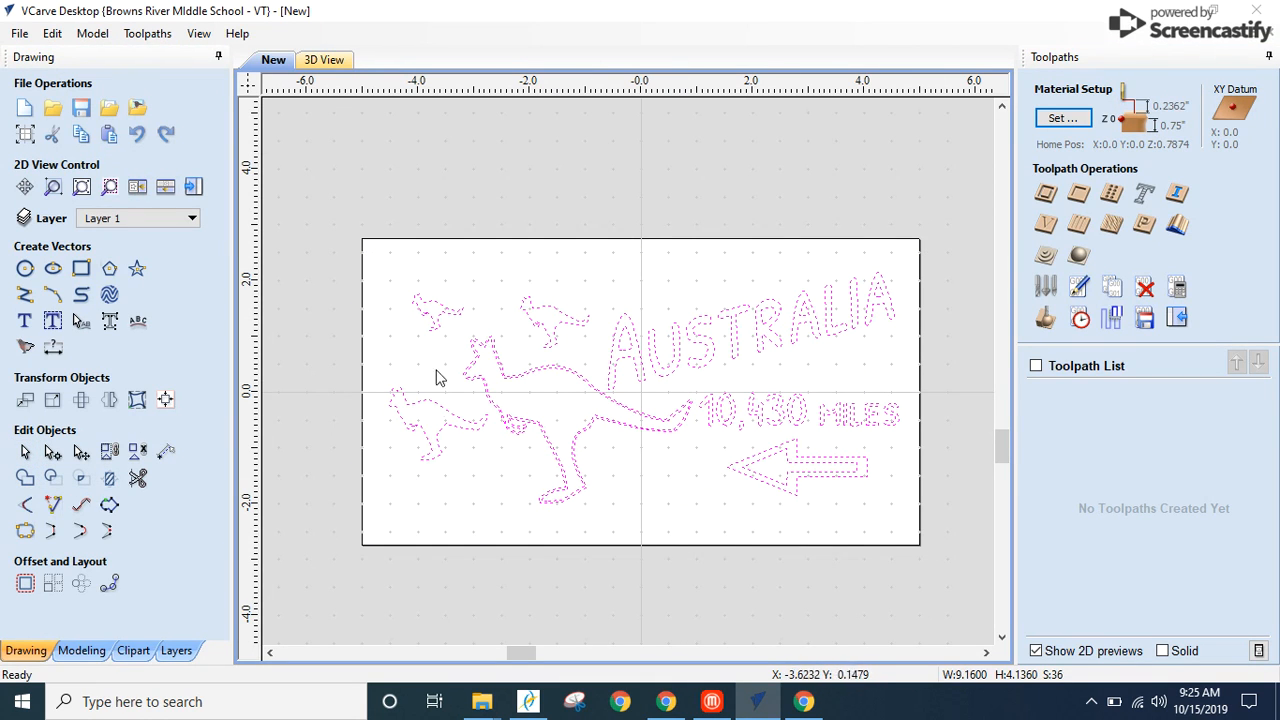
click(890, 535)
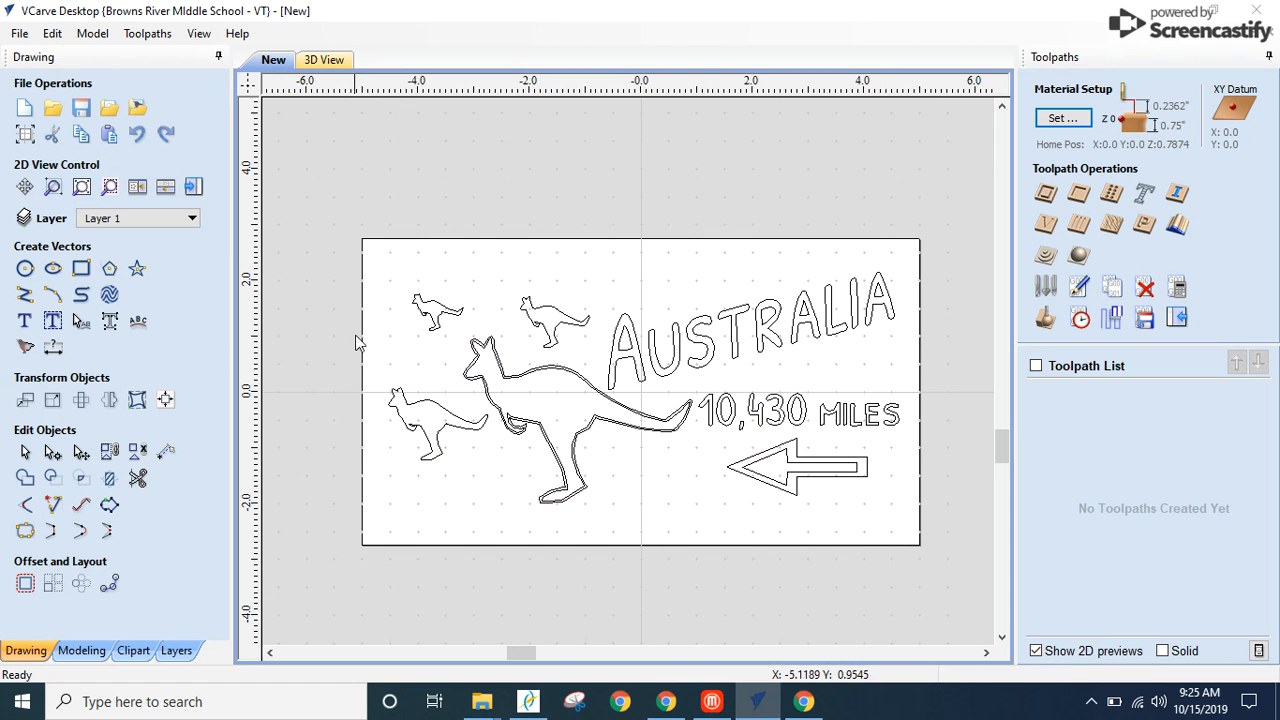
drag(374, 304, 915, 546)
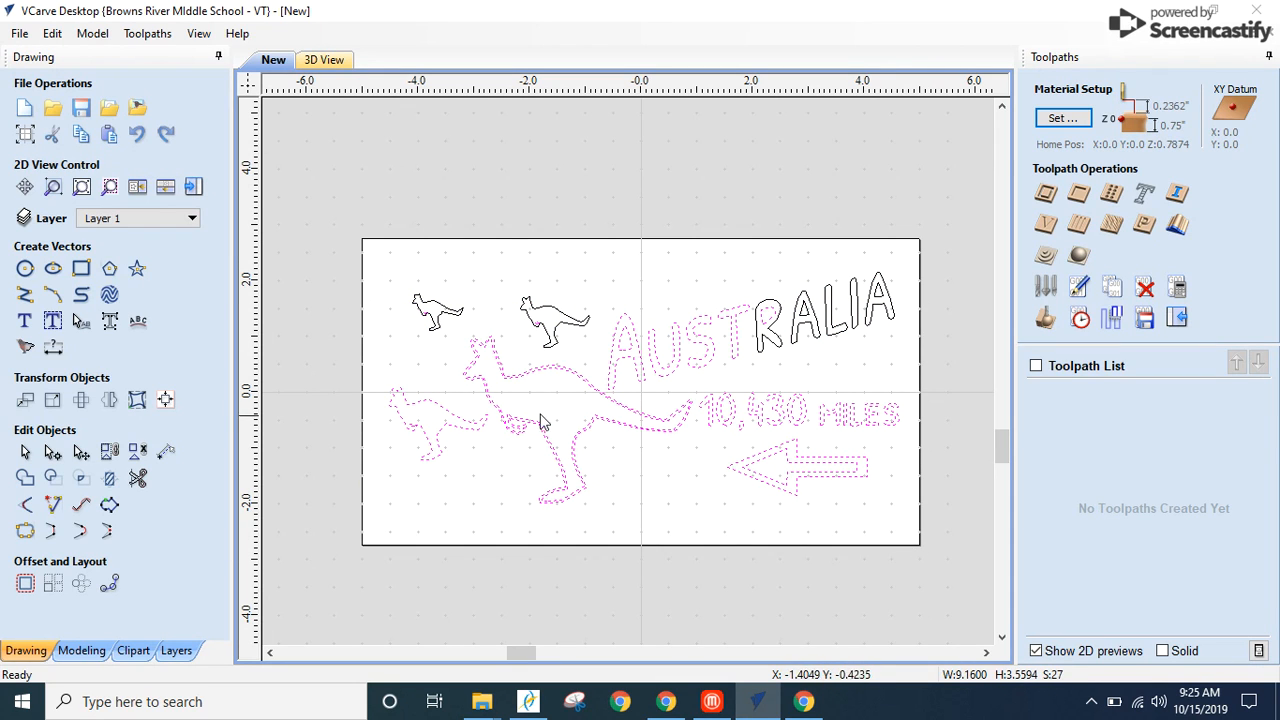
click(385, 262)
drag(385, 262, 939, 539)
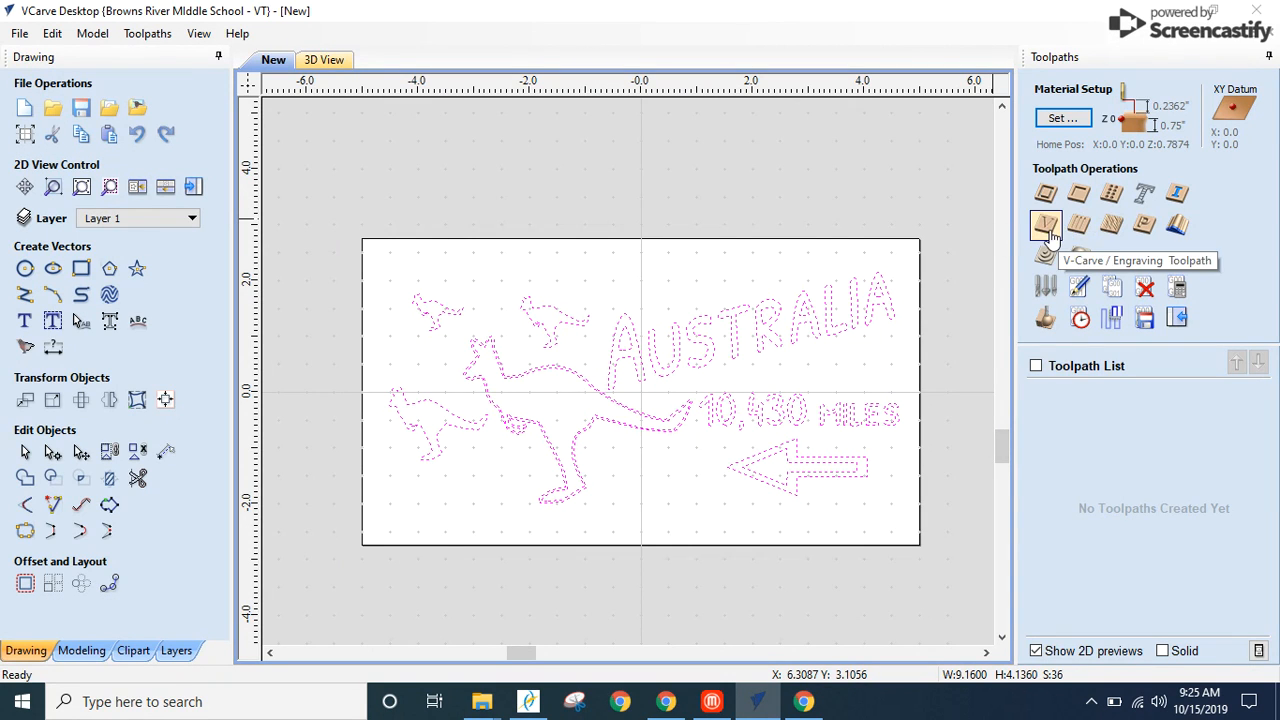
- Start a V-Carve / Engraving toolpath and assign it the imperial V-Bit (60 deg 0.25") from the tool database
click(1050, 236)
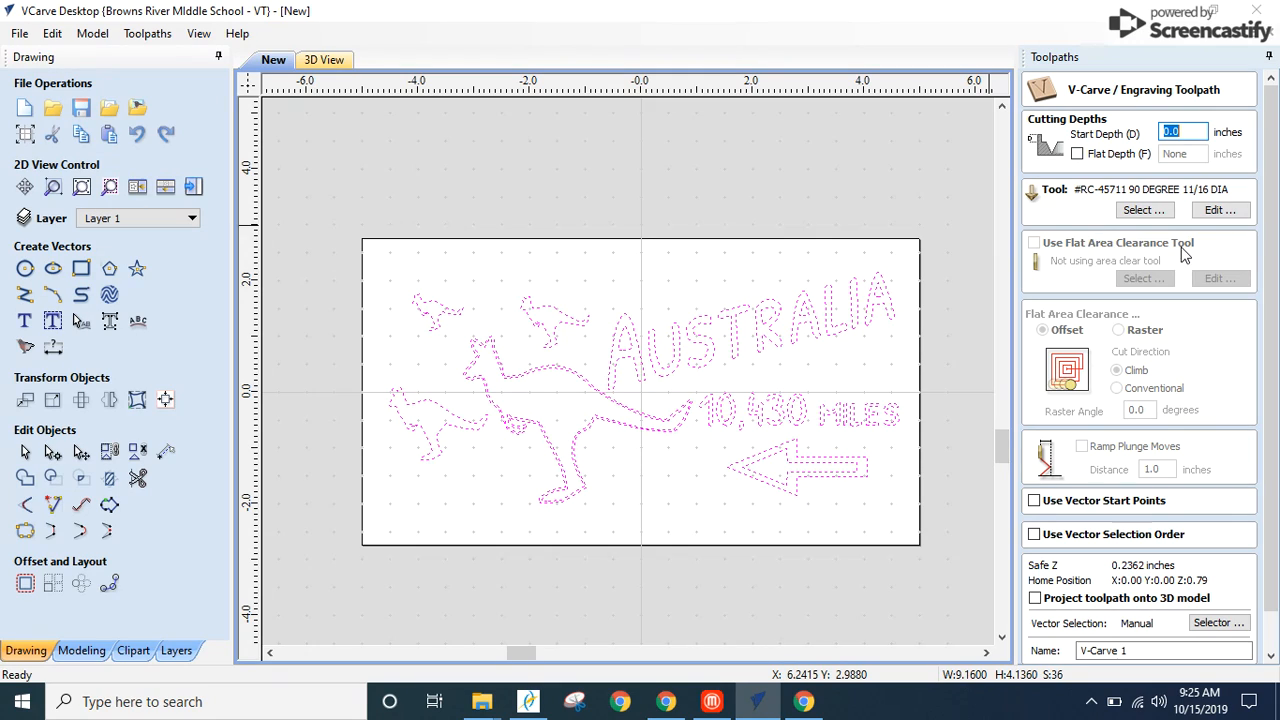
click(1141, 215)
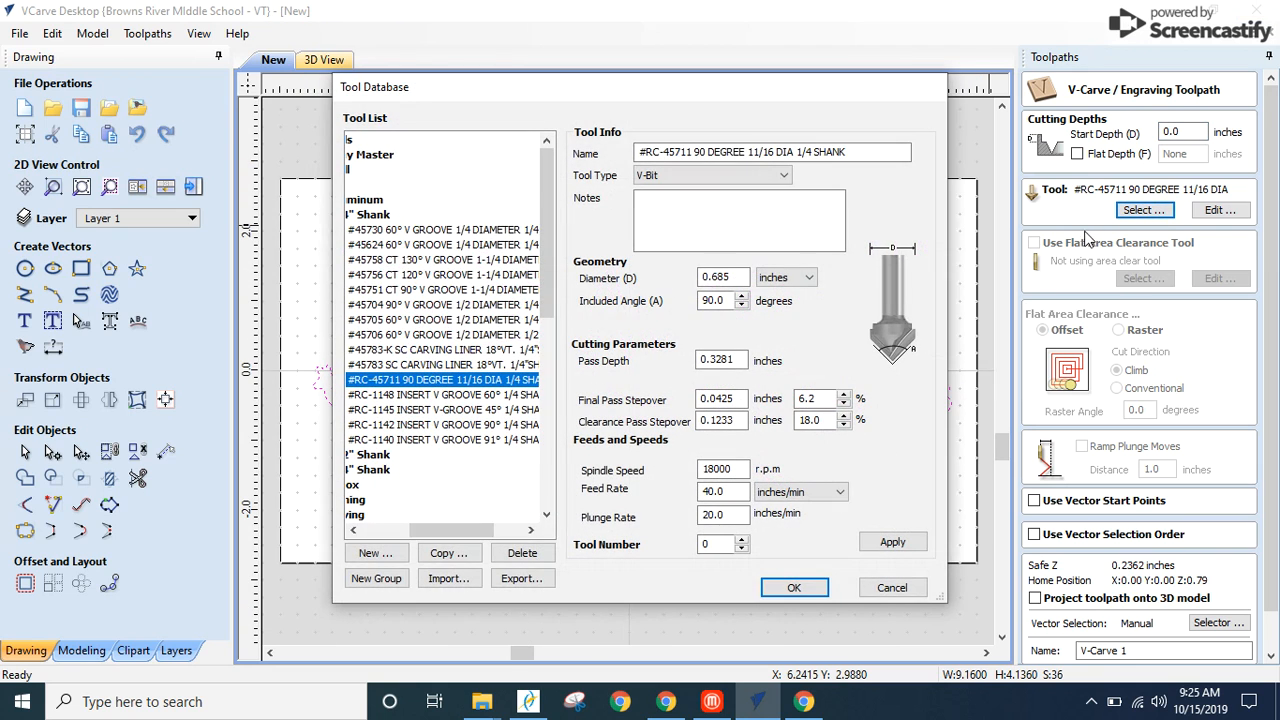
click(353, 530)
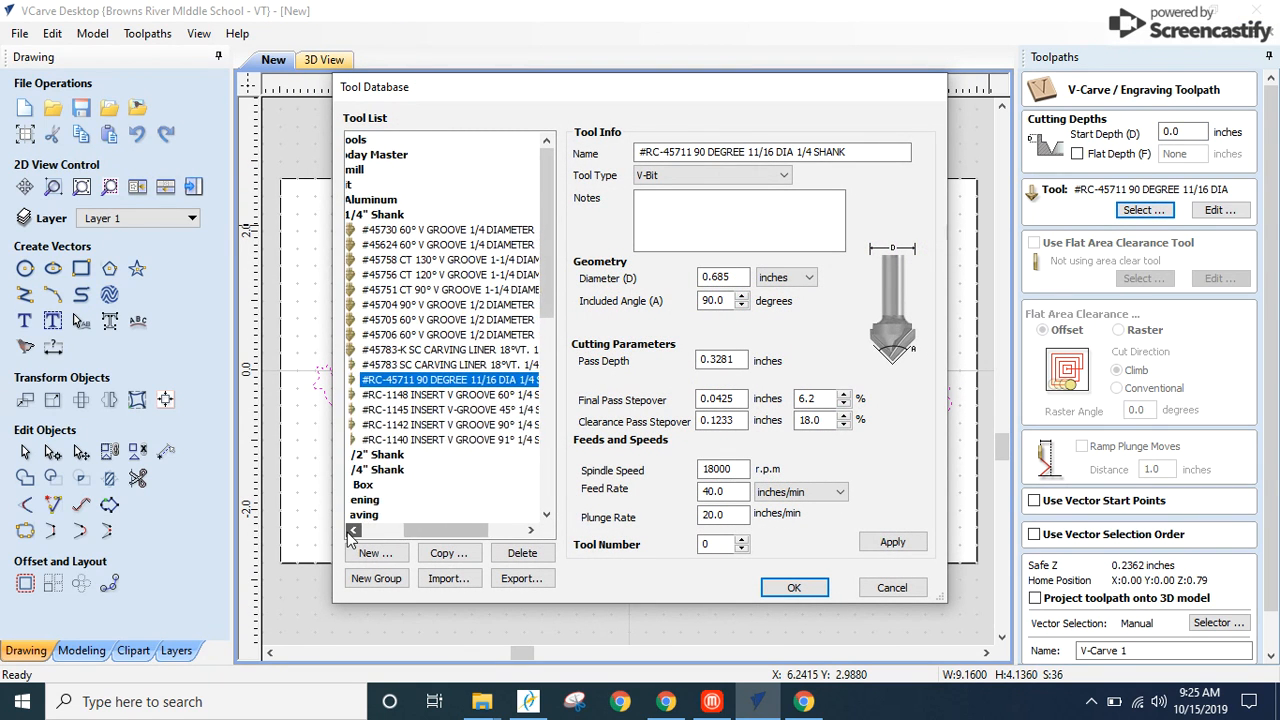
click(353, 530)
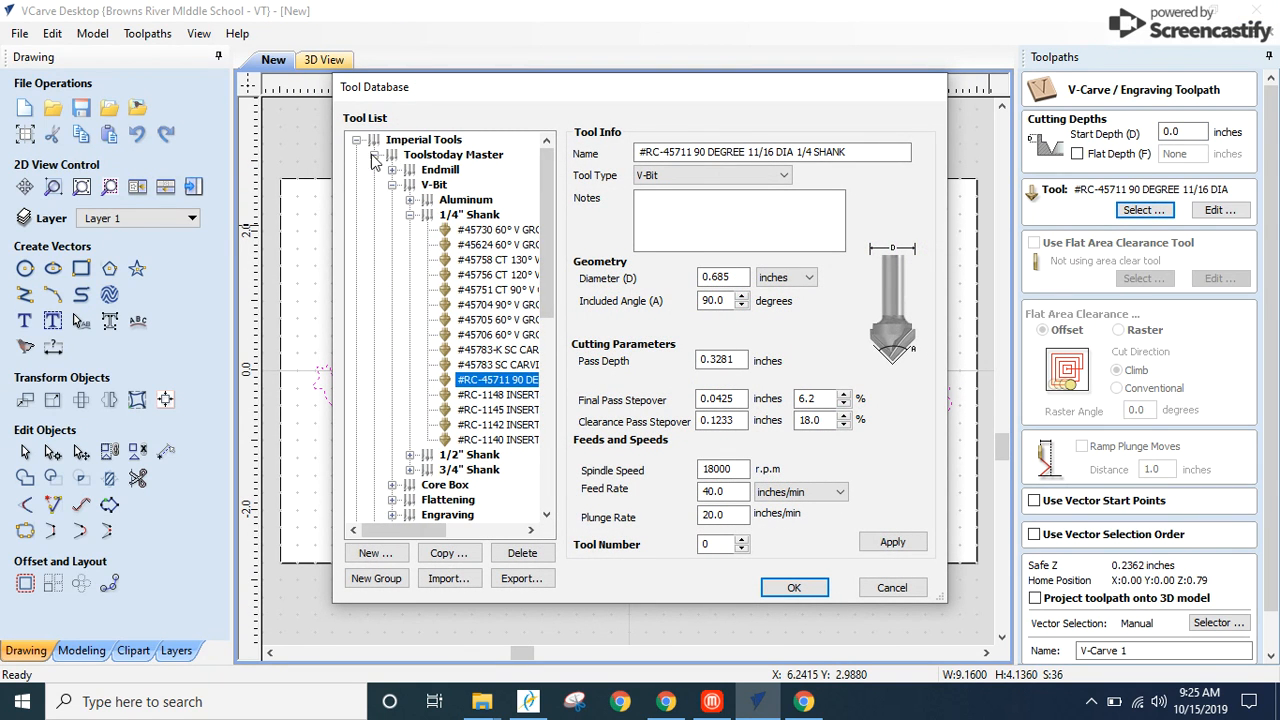
click(356, 141)
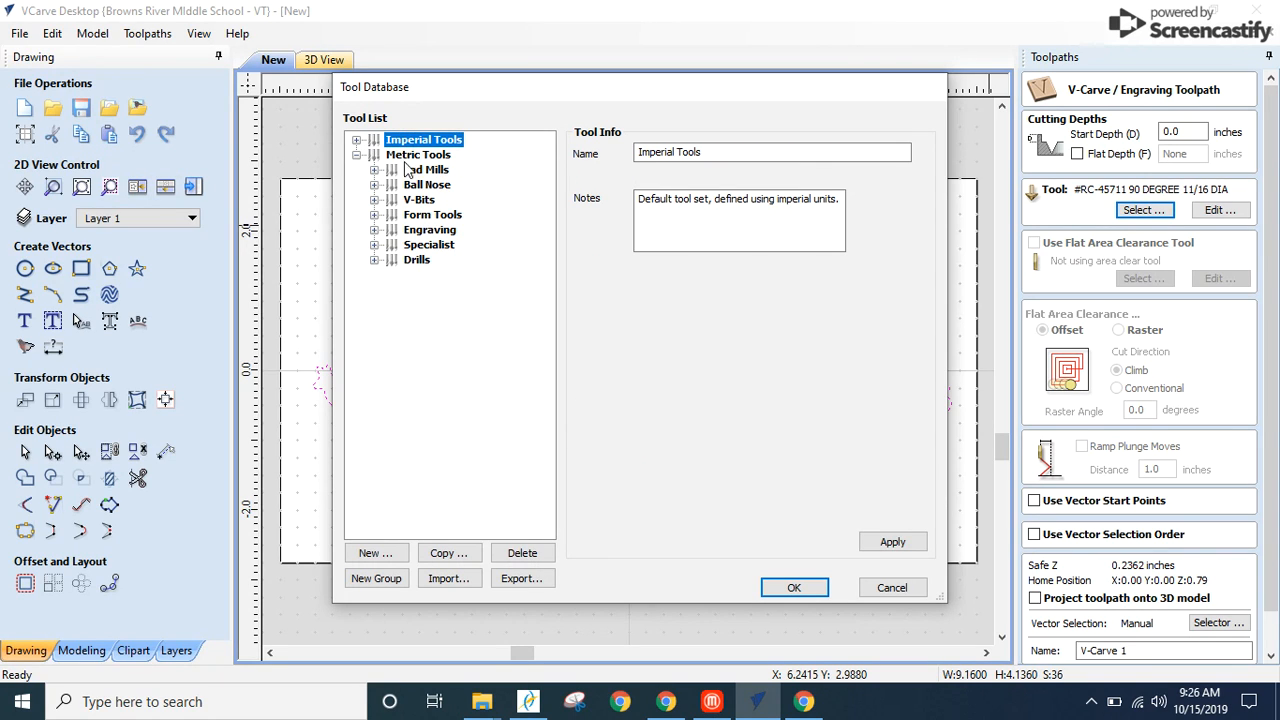
click(357, 141)
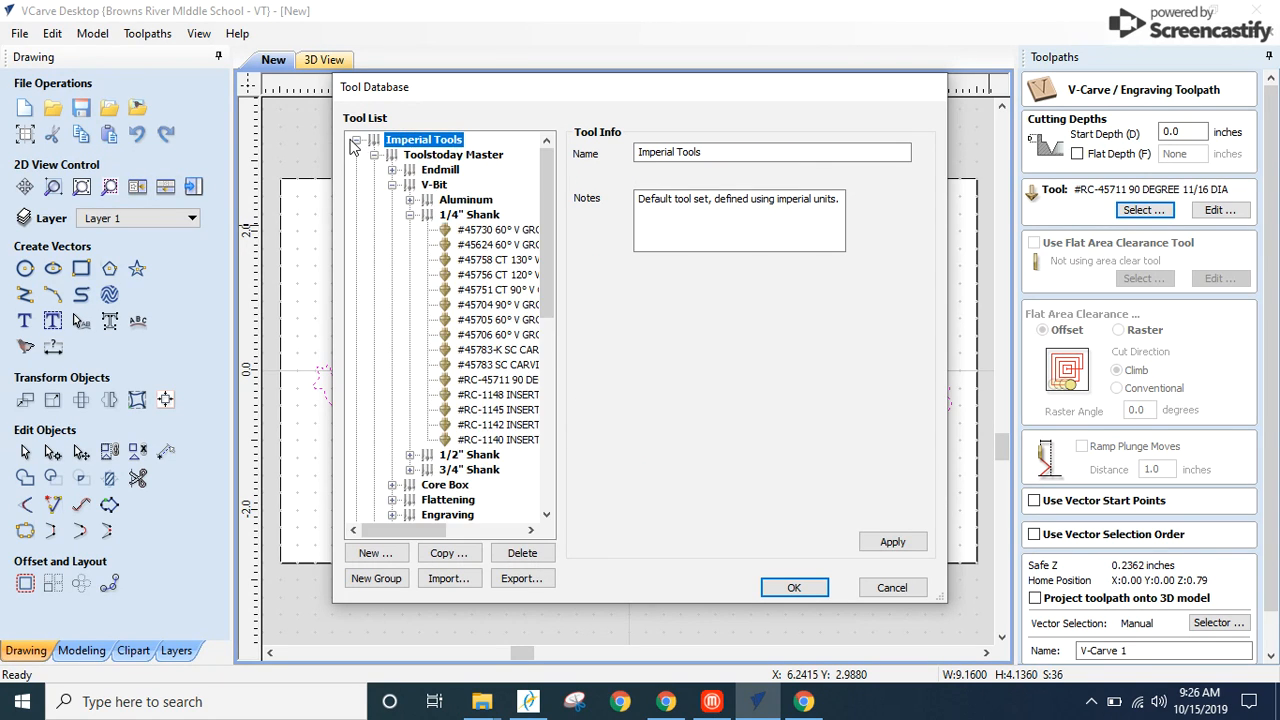
click(392, 185)
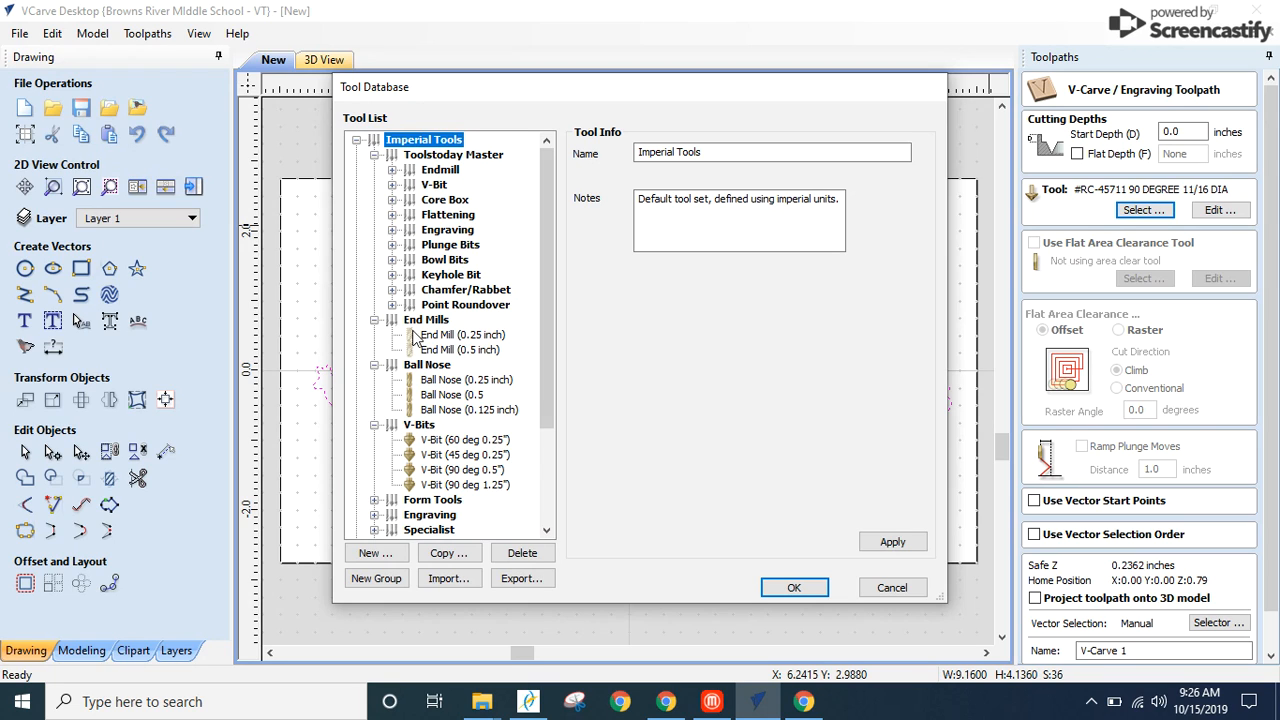
click(374, 155)
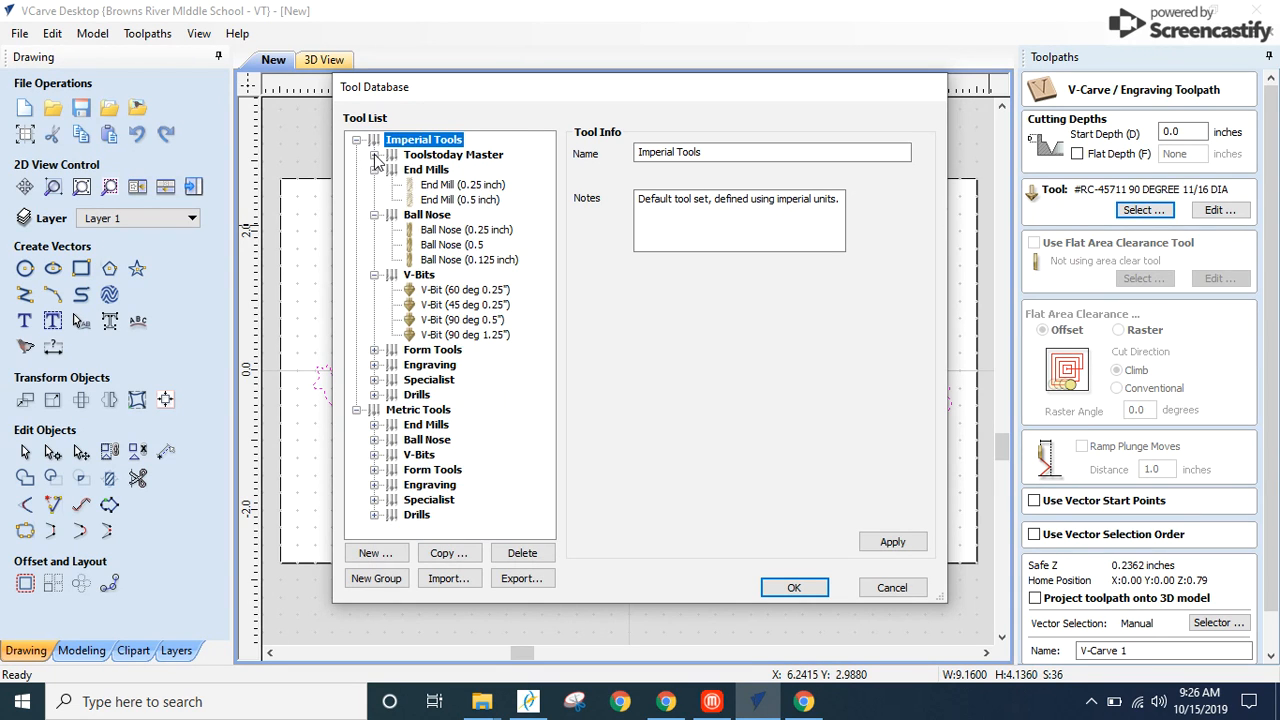
click(470, 292)
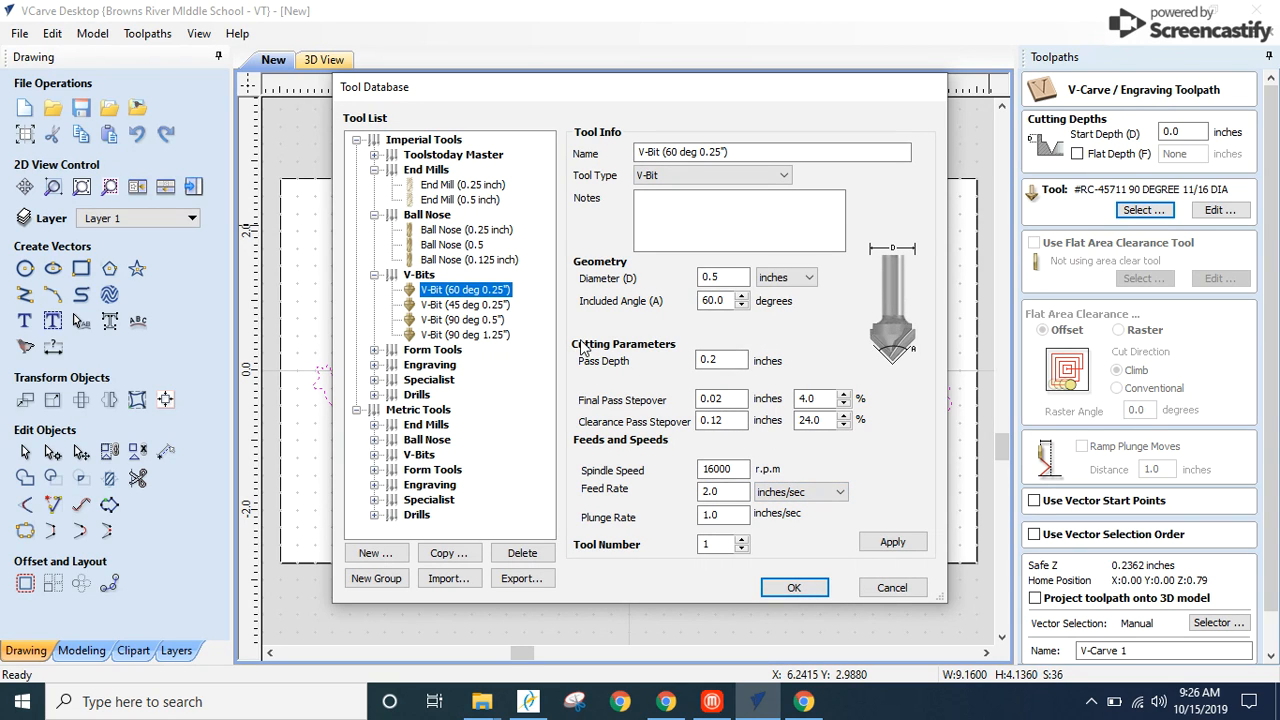
click(800, 596)
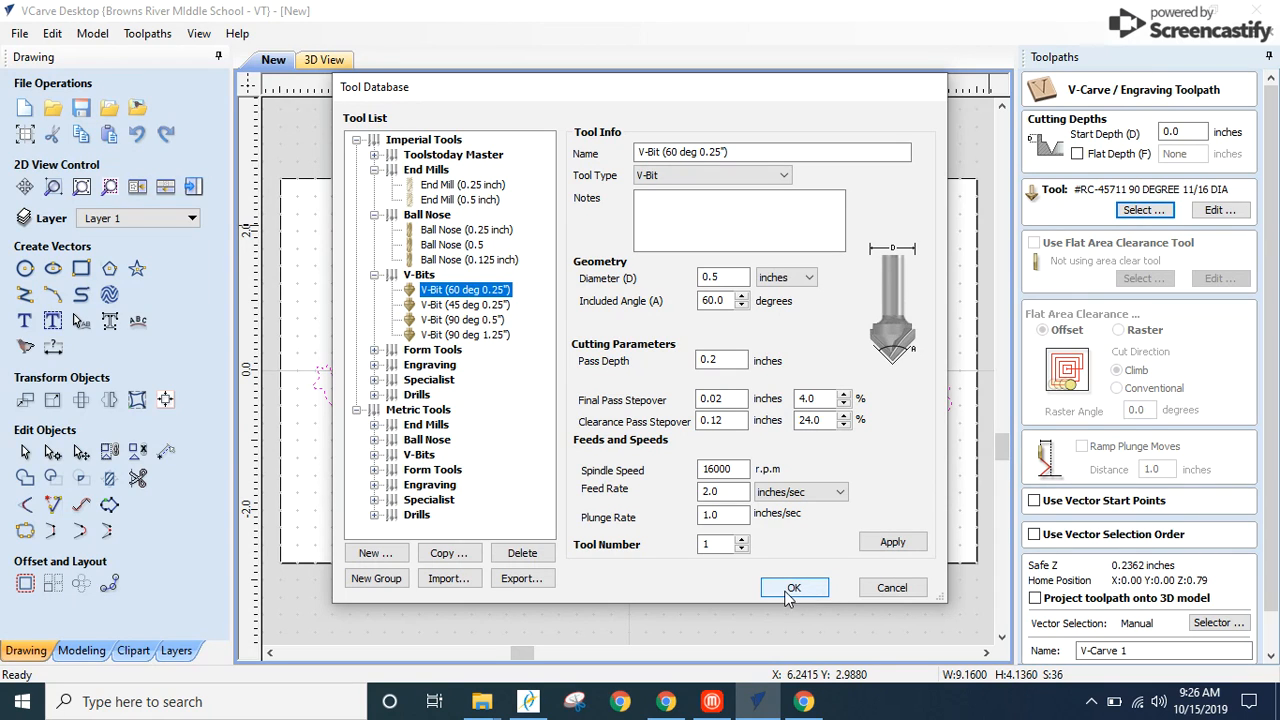
click(793, 592)
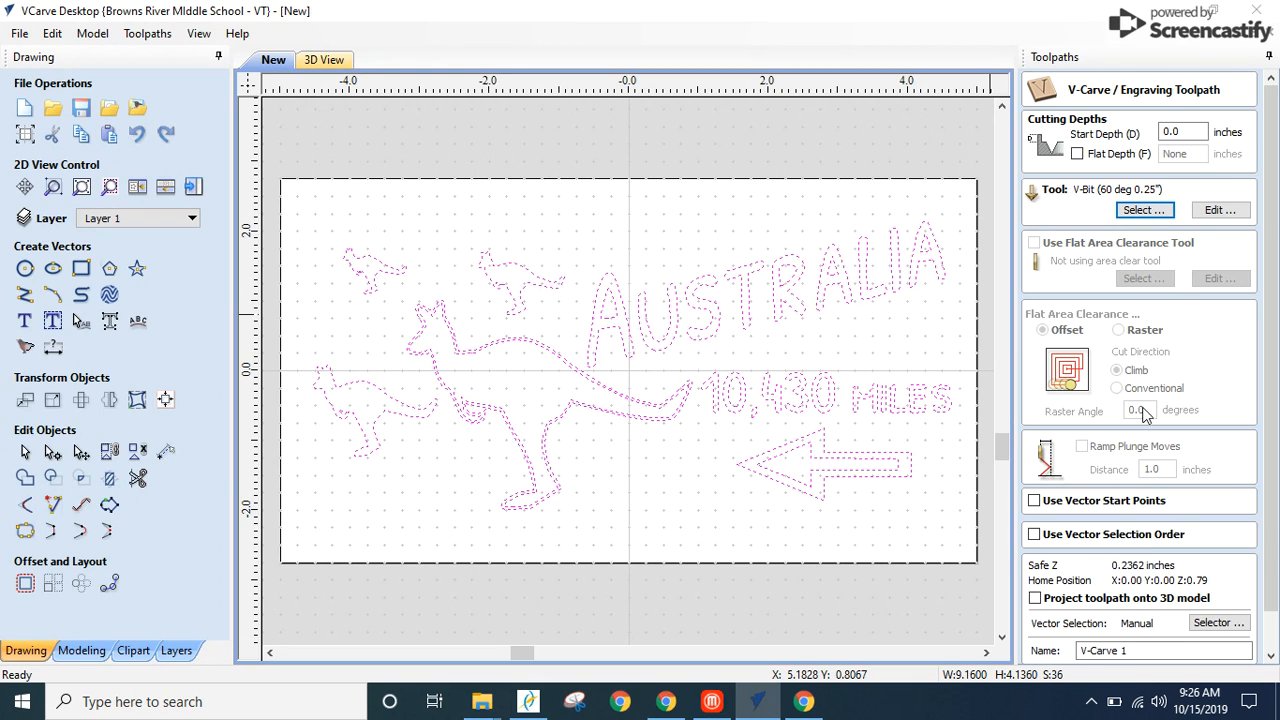
- Name the V-carve toolpath "all" and calculate it for every vector on the sign
scroll(1170, 388, down, 2)
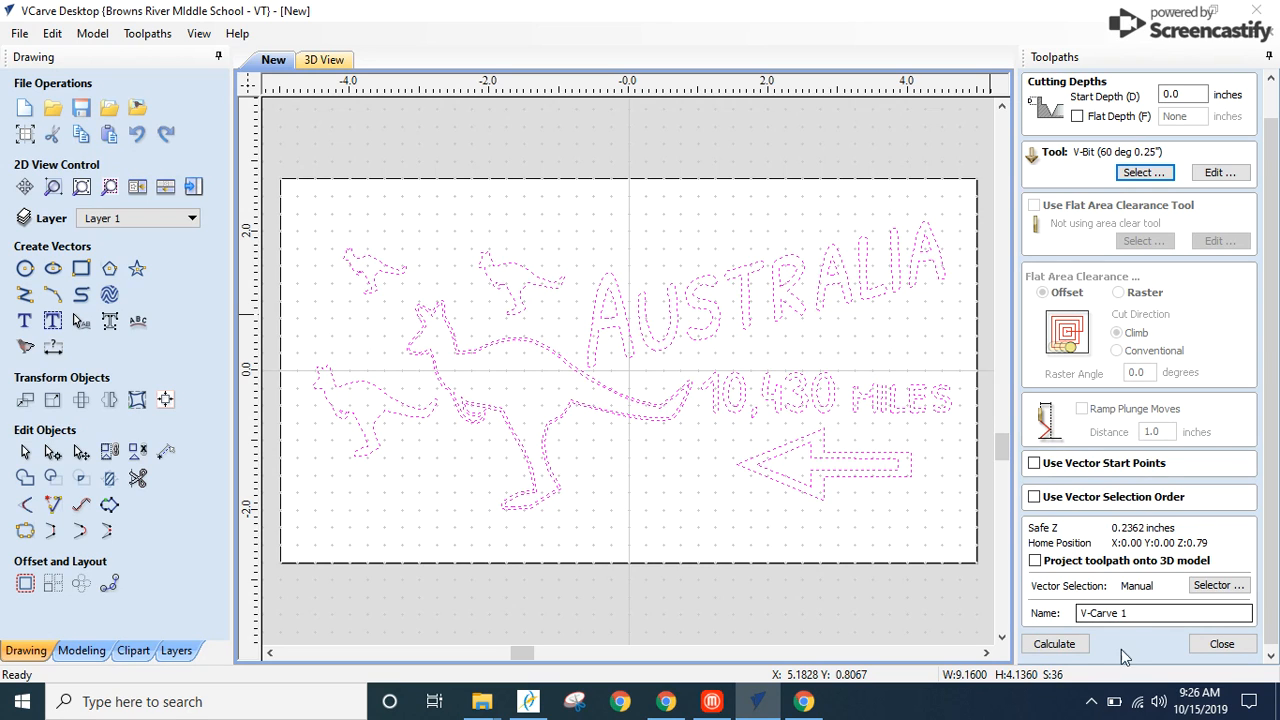
drag(1138, 614, 1046, 614)
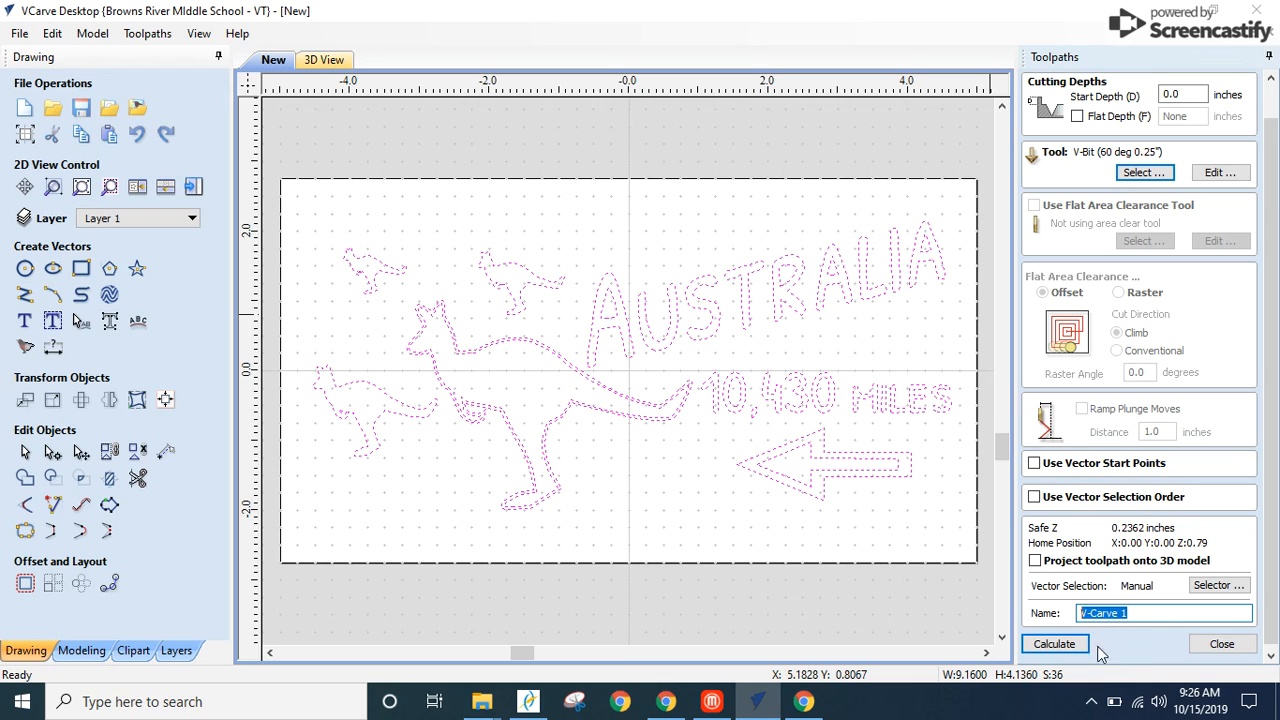
text(all)
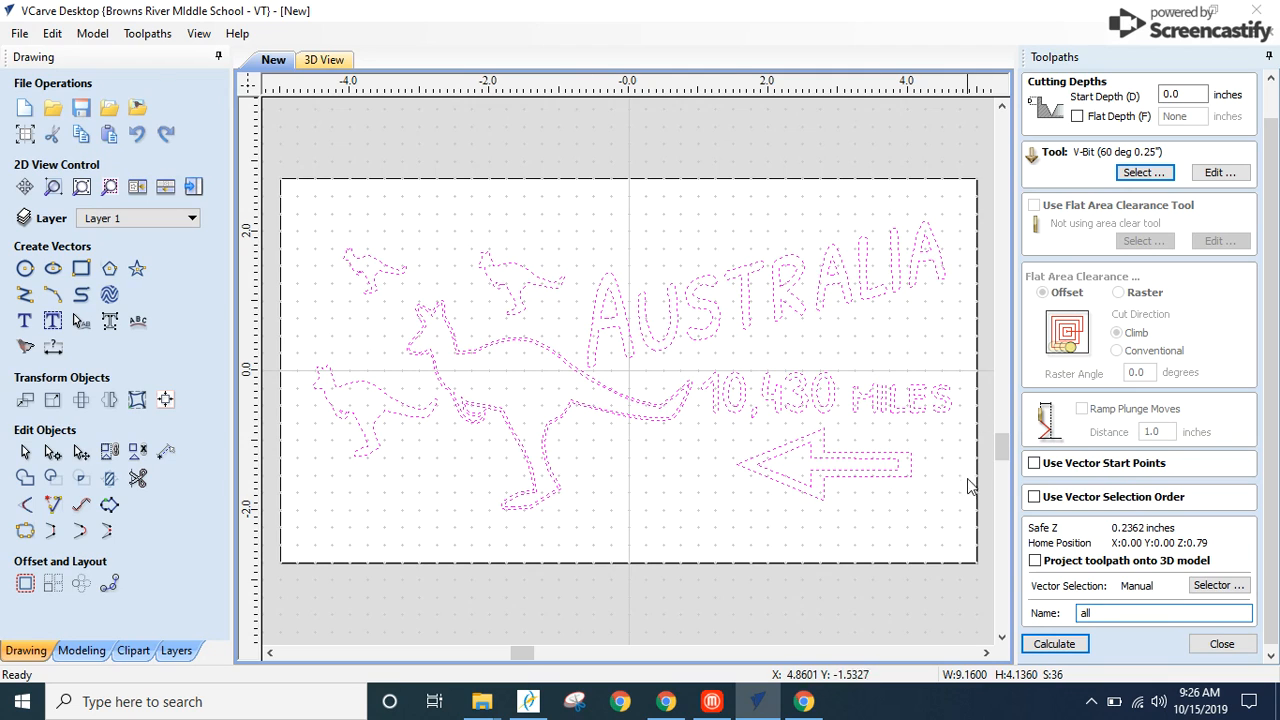
click(951, 605)
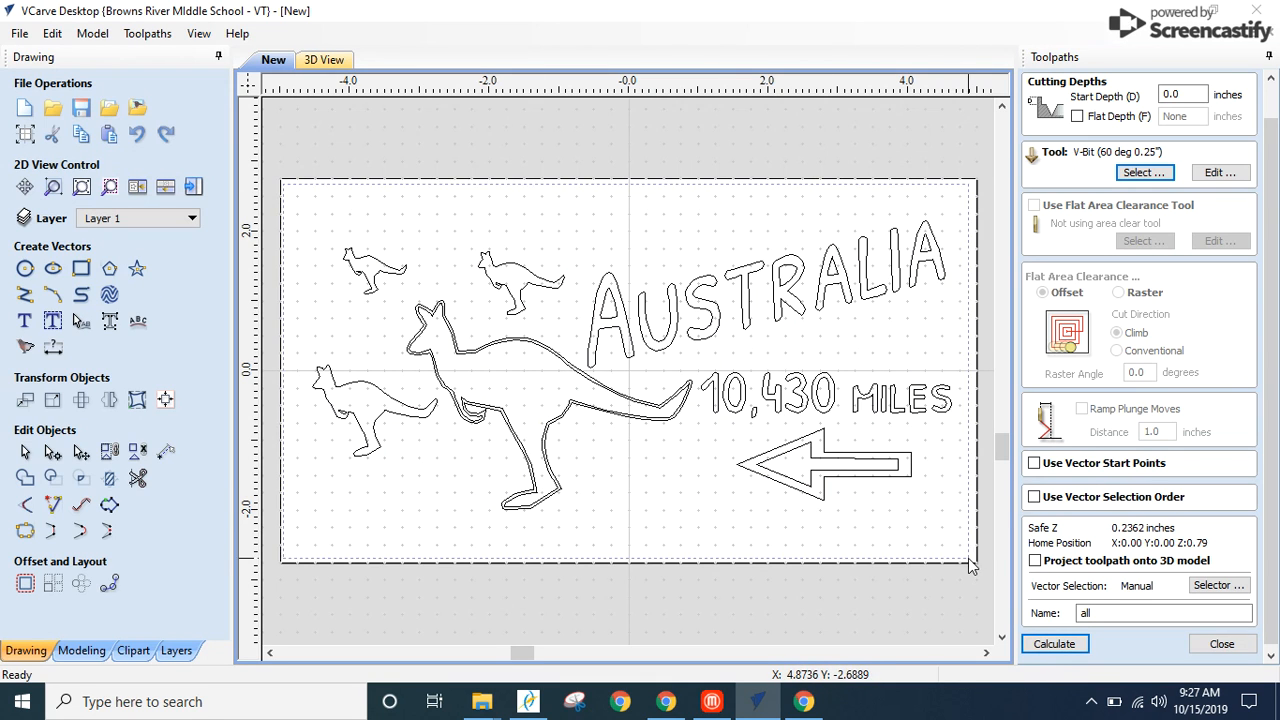
key(ctrl+a)
click(1060, 645)
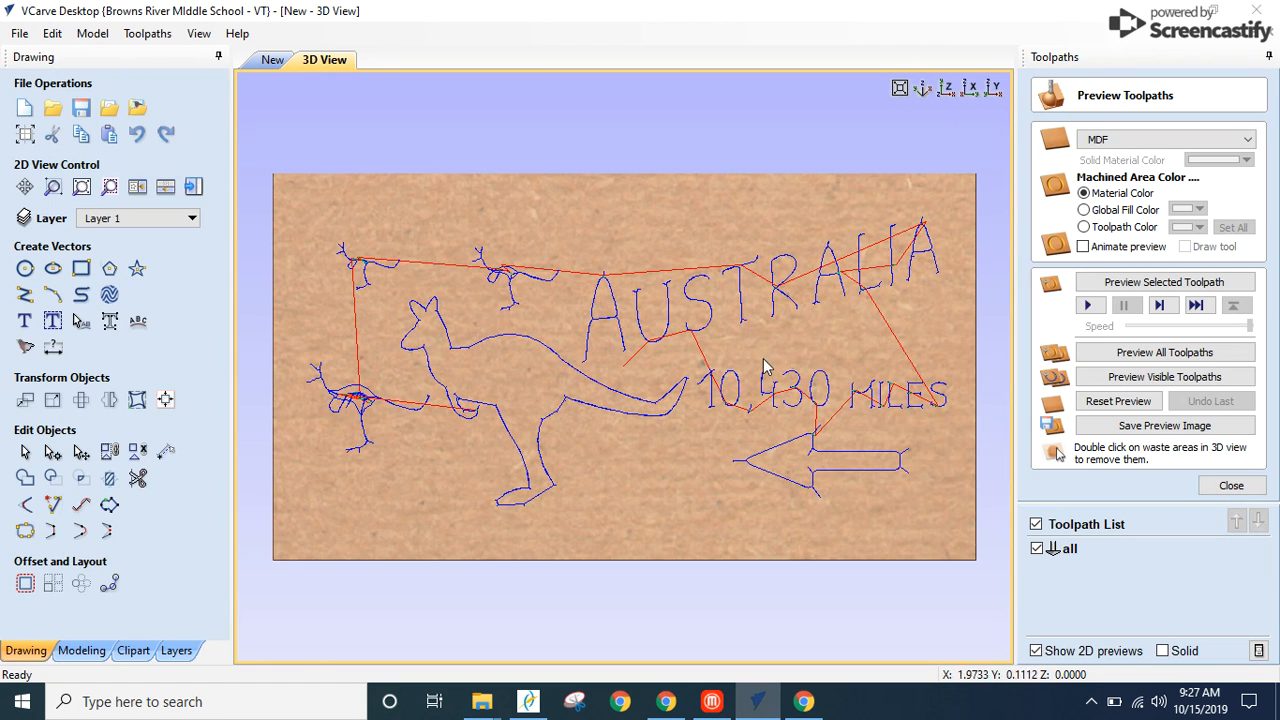
- Set the preview material to Pine and simulate the carving of the "all" toolpath
click(1095, 140)
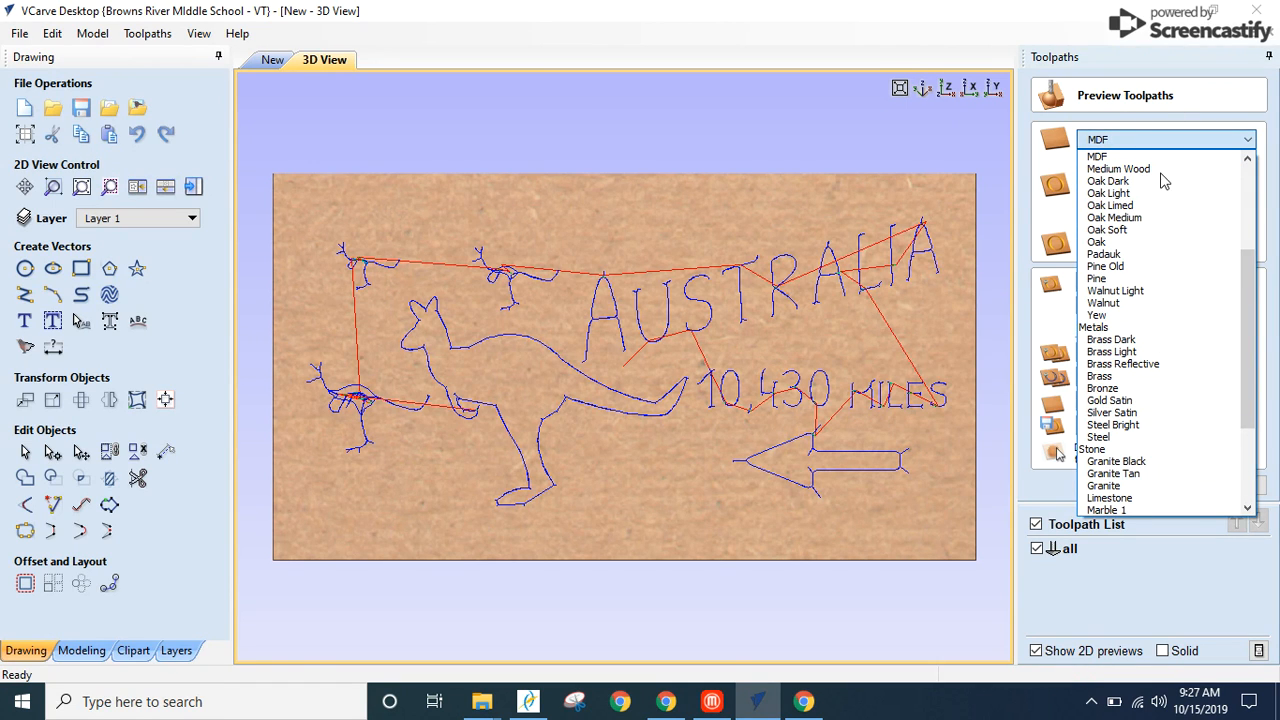
scroll(1137, 257, up, 1)
click(1130, 315)
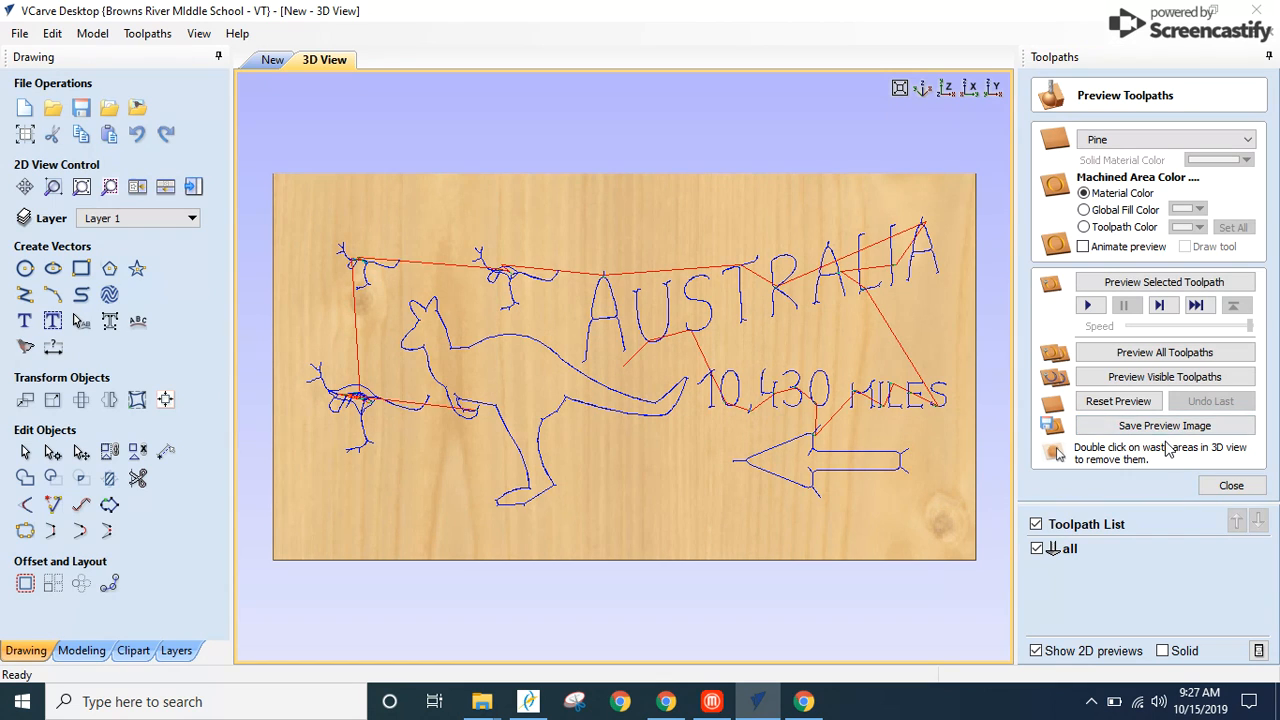
click(1090, 306)
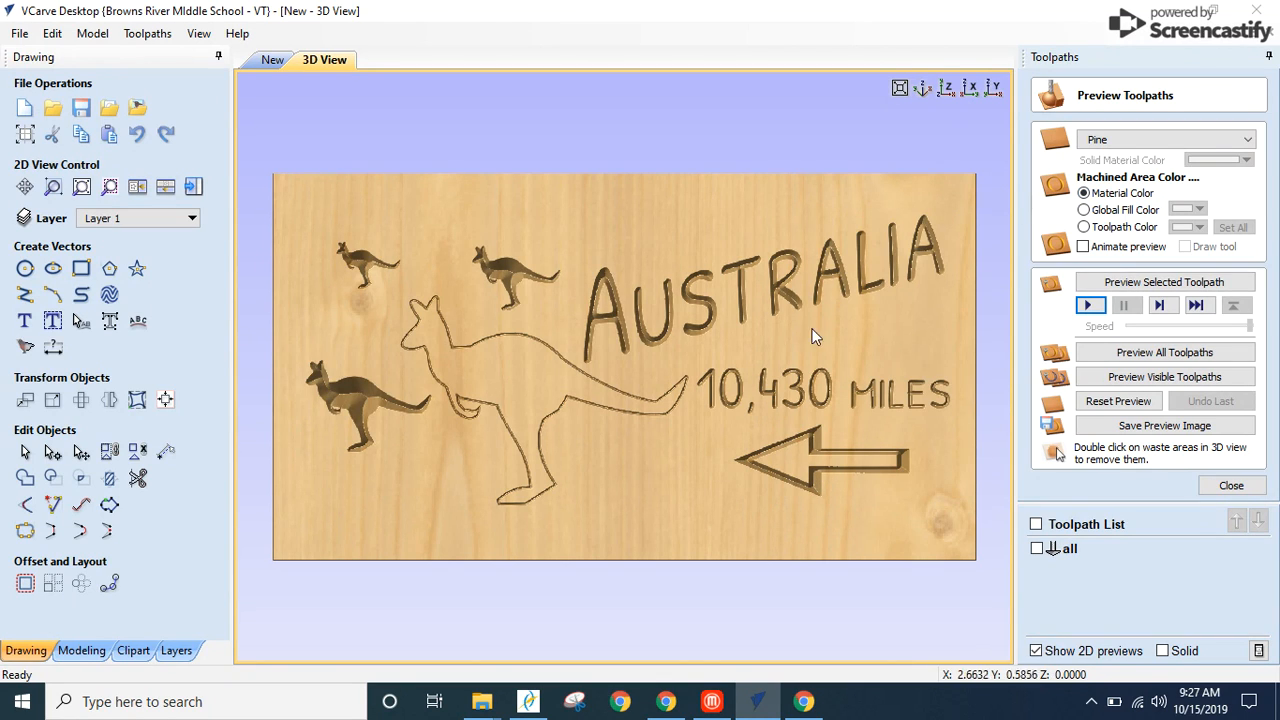
- Color the machined areas of the carving preview with a black global fill and inspect the carved design
click(1084, 211)
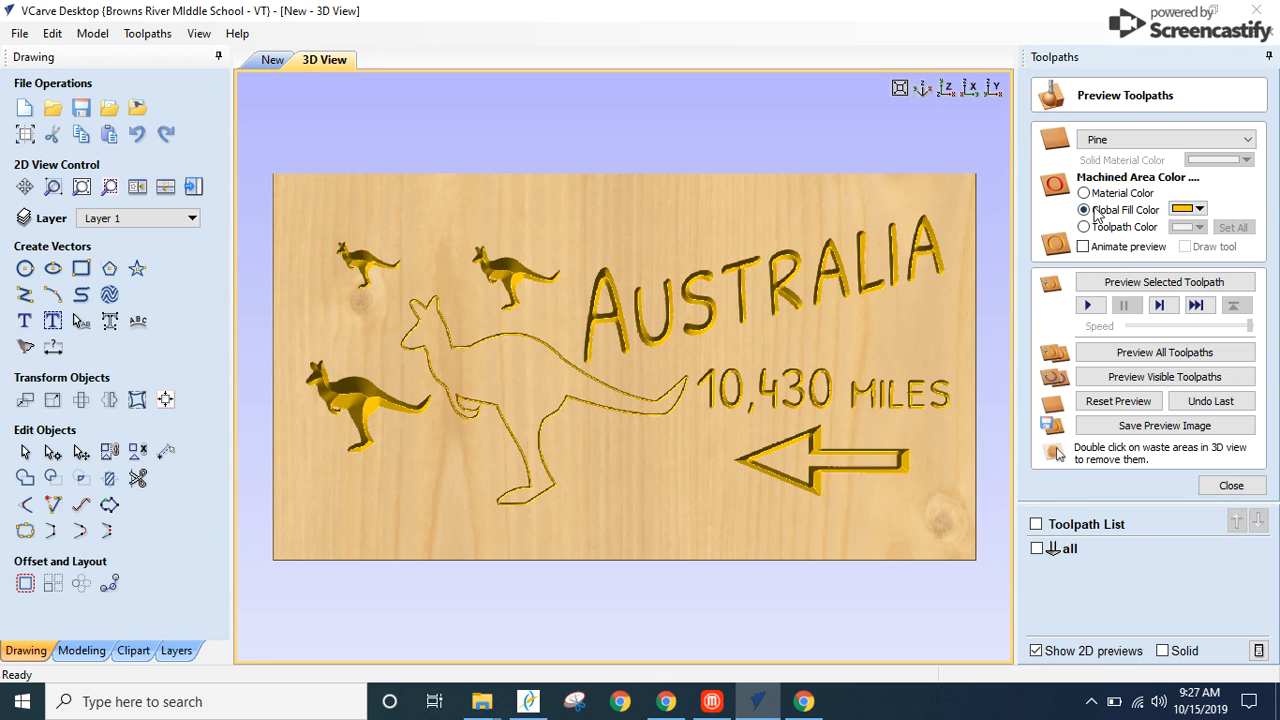
click(1196, 210)
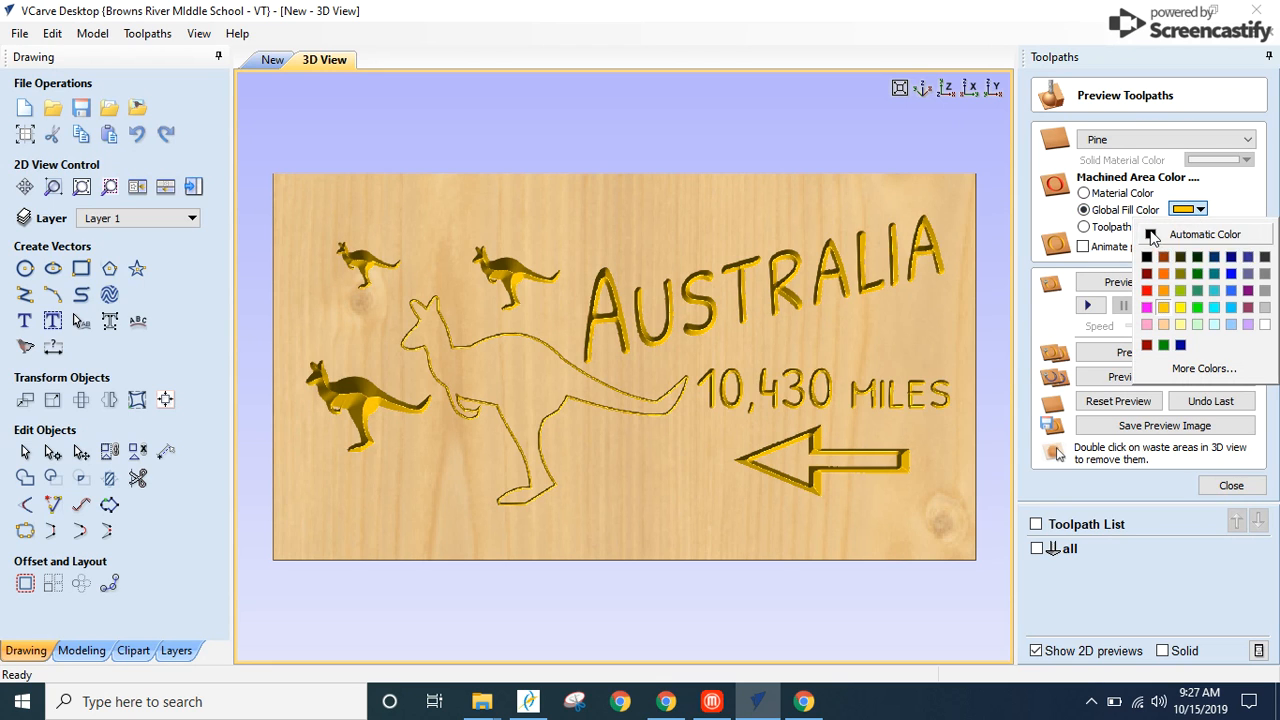
click(1158, 235)
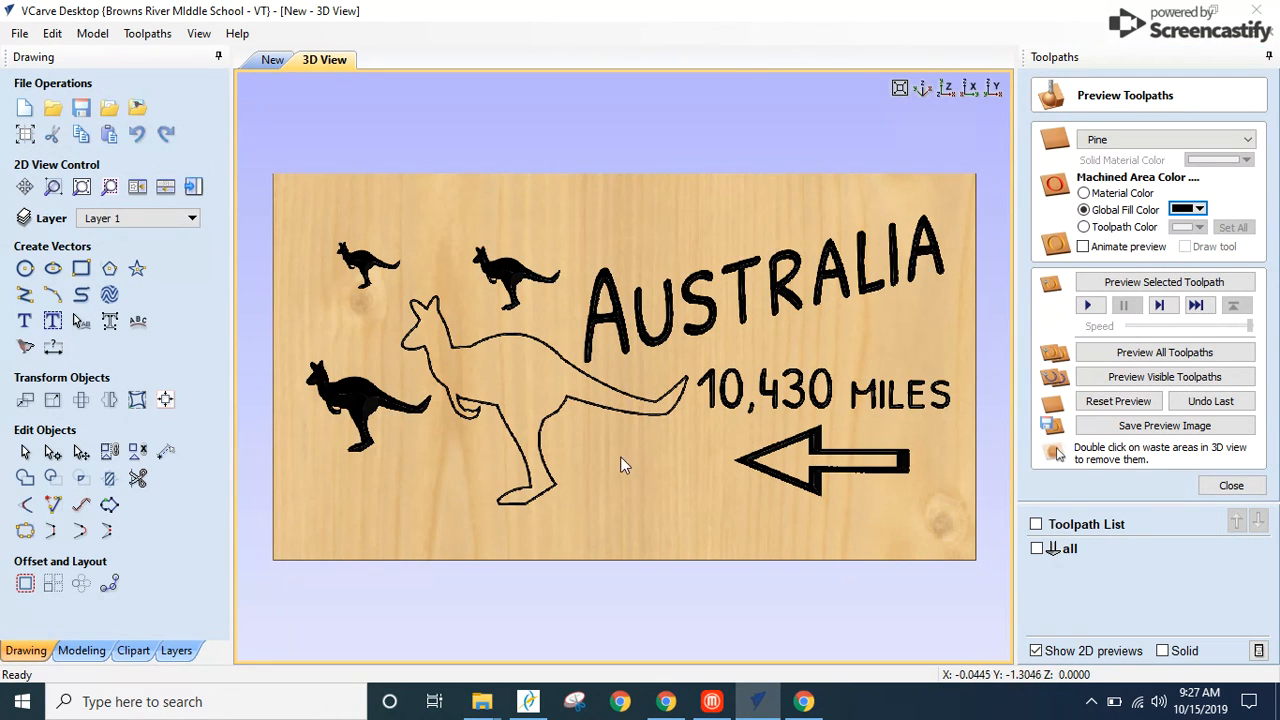
scroll(745, 435, up, 4)
scroll(745, 435, down, 4)
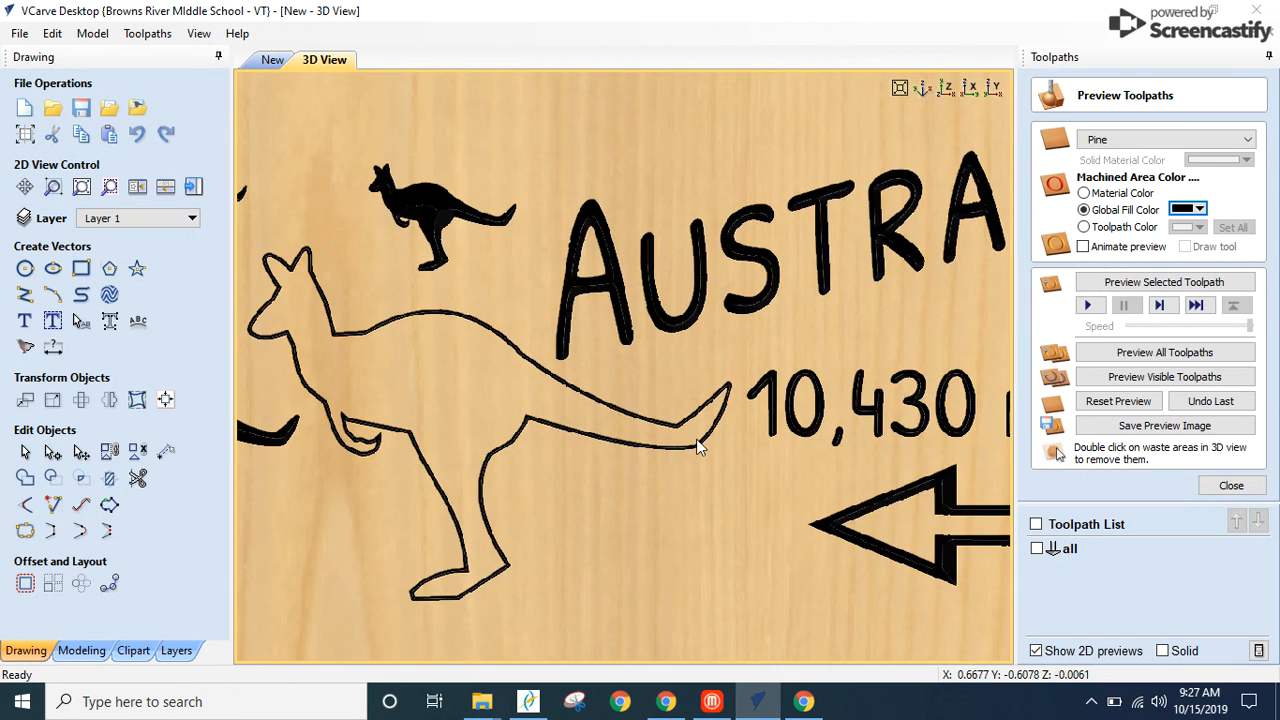
scroll(551, 456, up, 1)
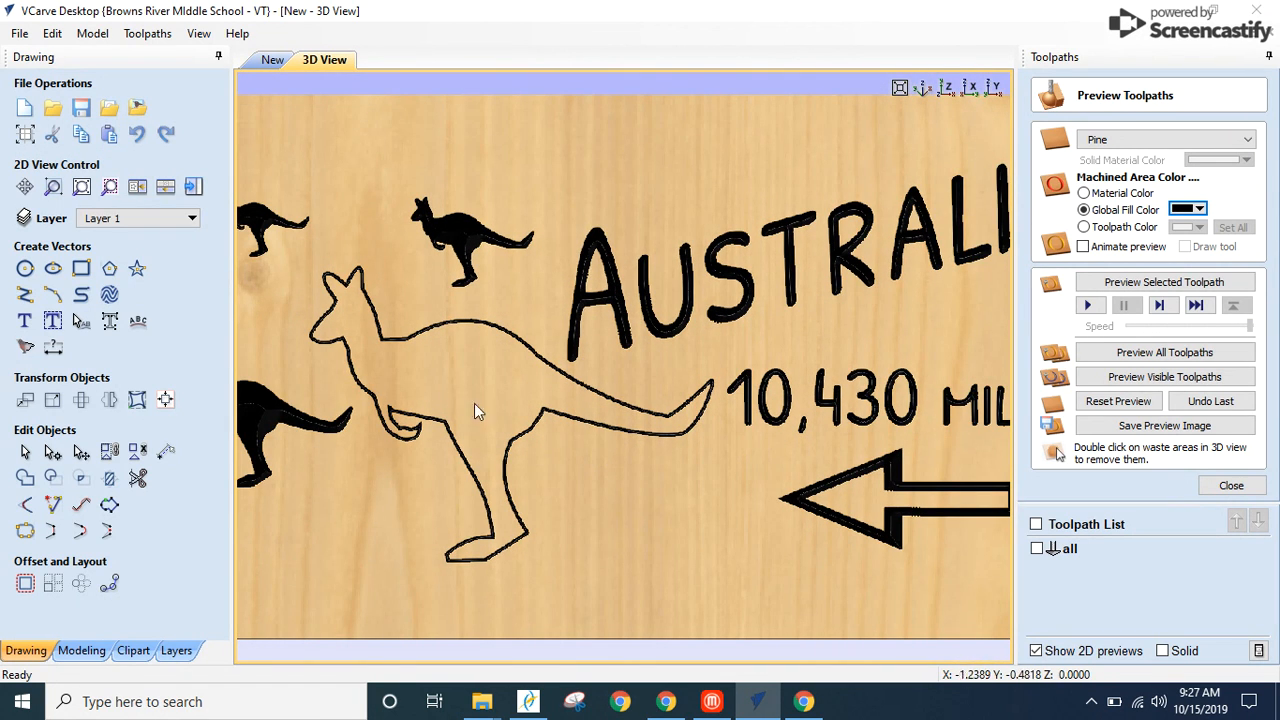
middle_drag(395, 385, 445, 331)
scroll(541, 326, down, 2)
middle_drag(727, 452, 688, 463)
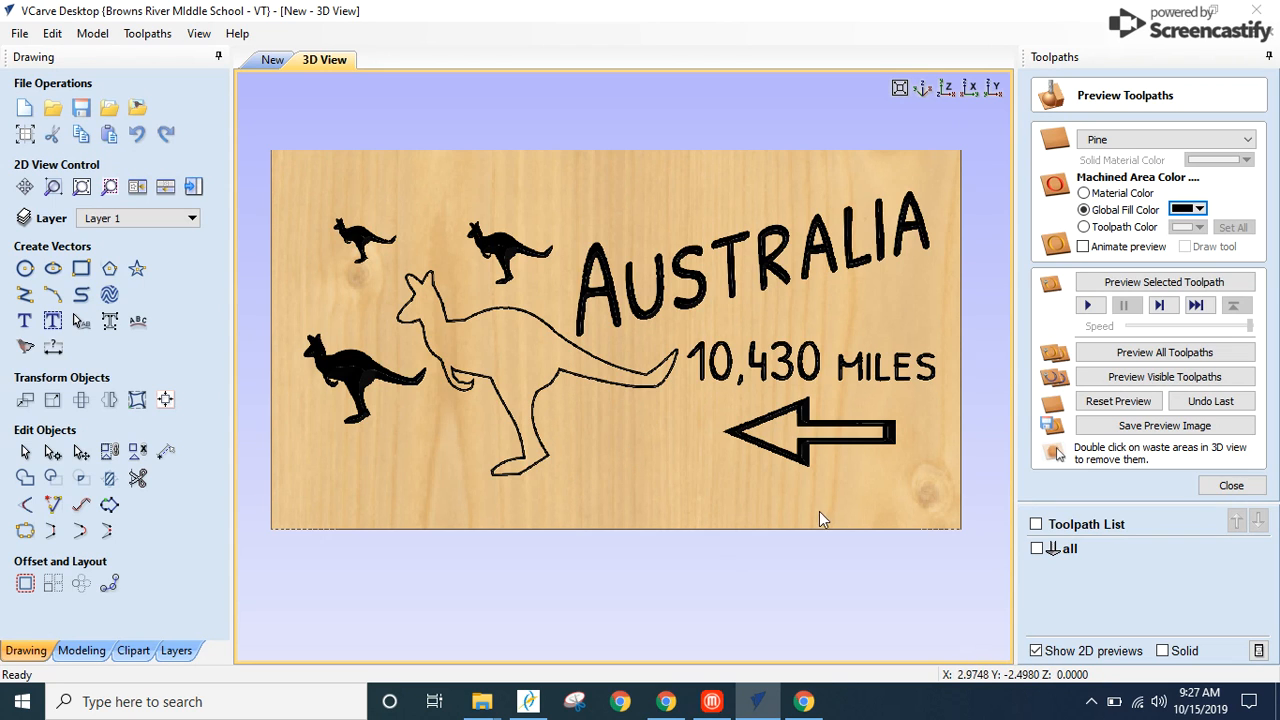
- Return to the 2D drawing, select both outlines of the large kangaroo, and close the toolpath preview
click(272, 61)
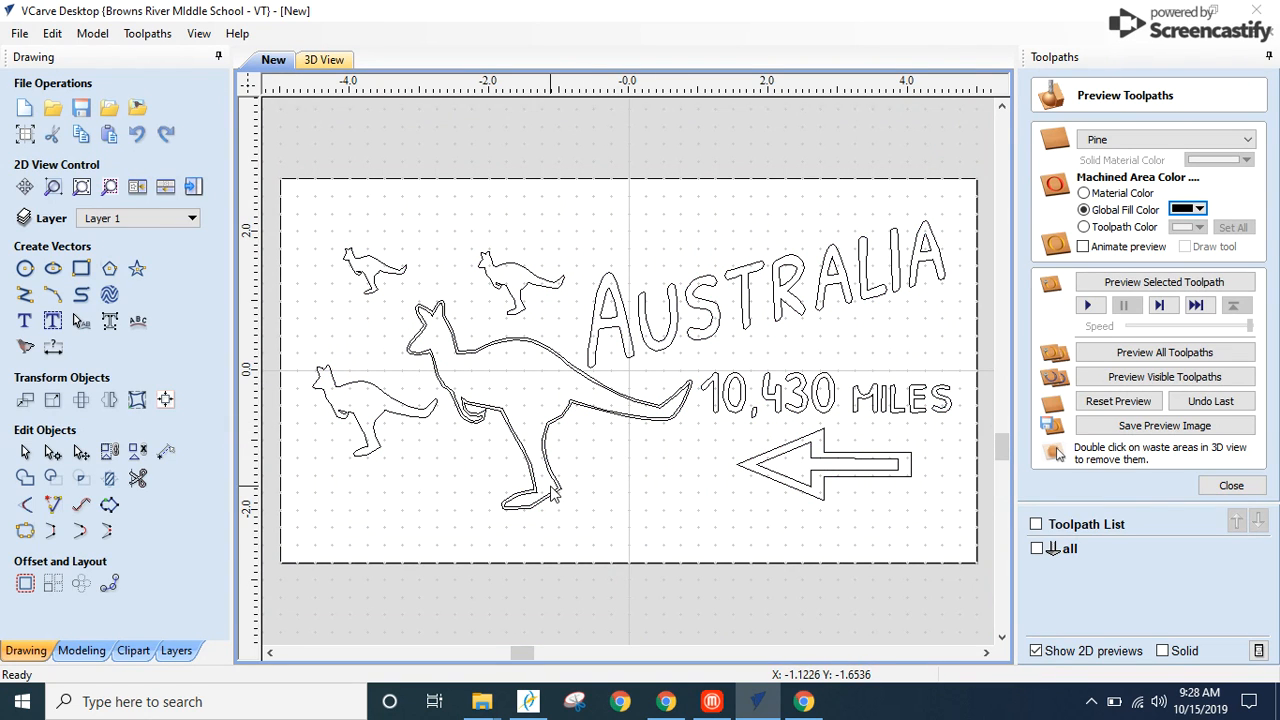
drag(583, 508, 512, 474)
click(602, 503)
drag(475, 473, 604, 518)
drag(591, 501, 546, 486)
drag(457, 493, 555, 483)
drag(601, 502, 549, 477)
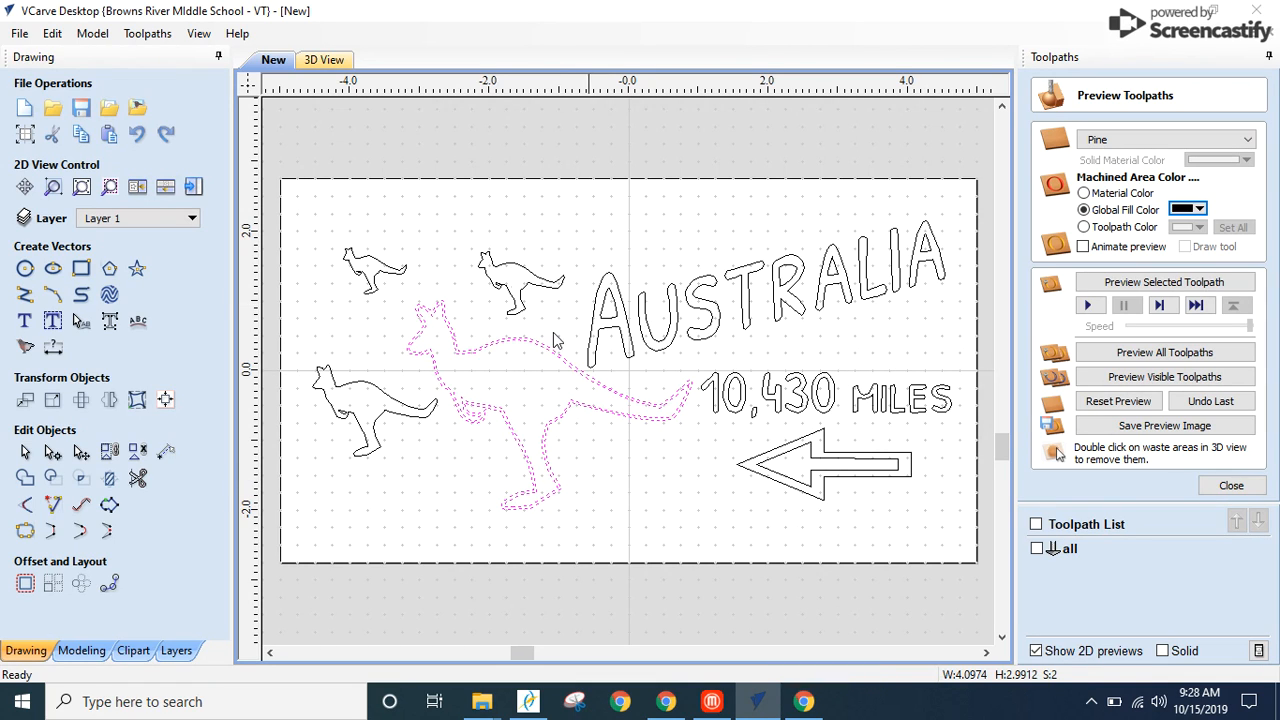
click(1245, 488)
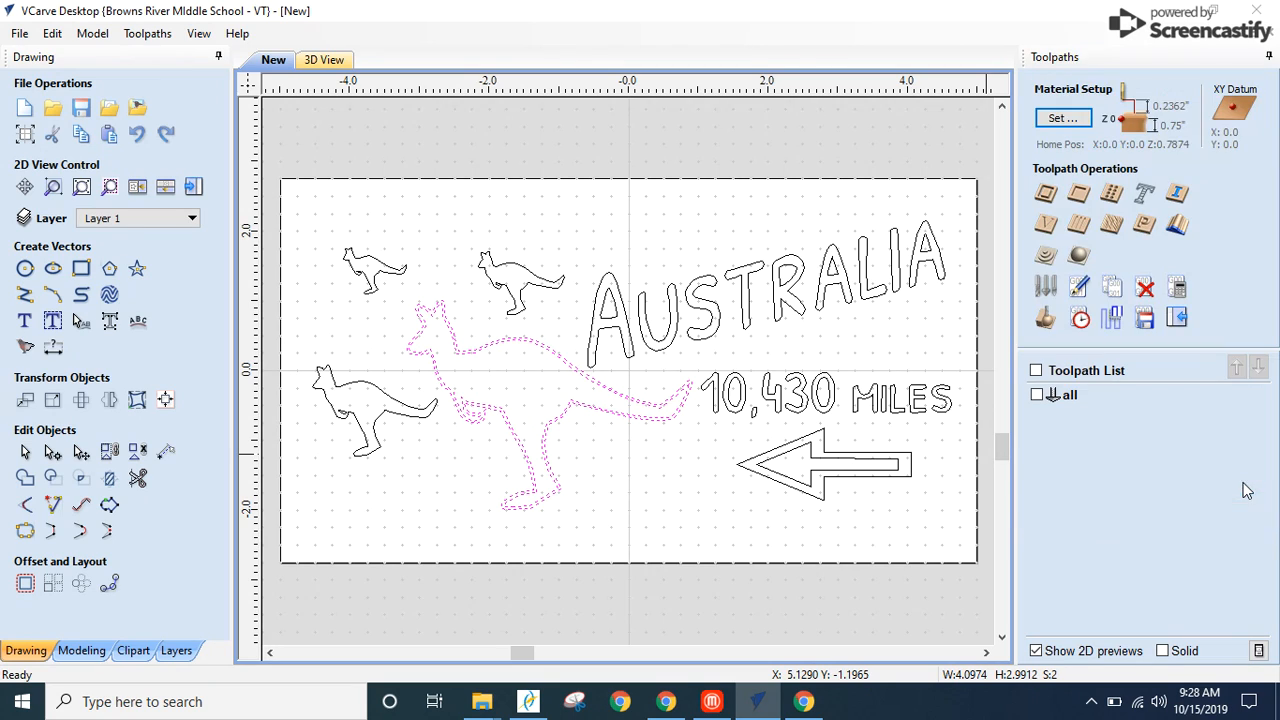
- Create a V-carve toolpath for the large kangaroo's outlines with a 0.03-inch start depth, name it "big roo", and calculate it
click(1046, 224)
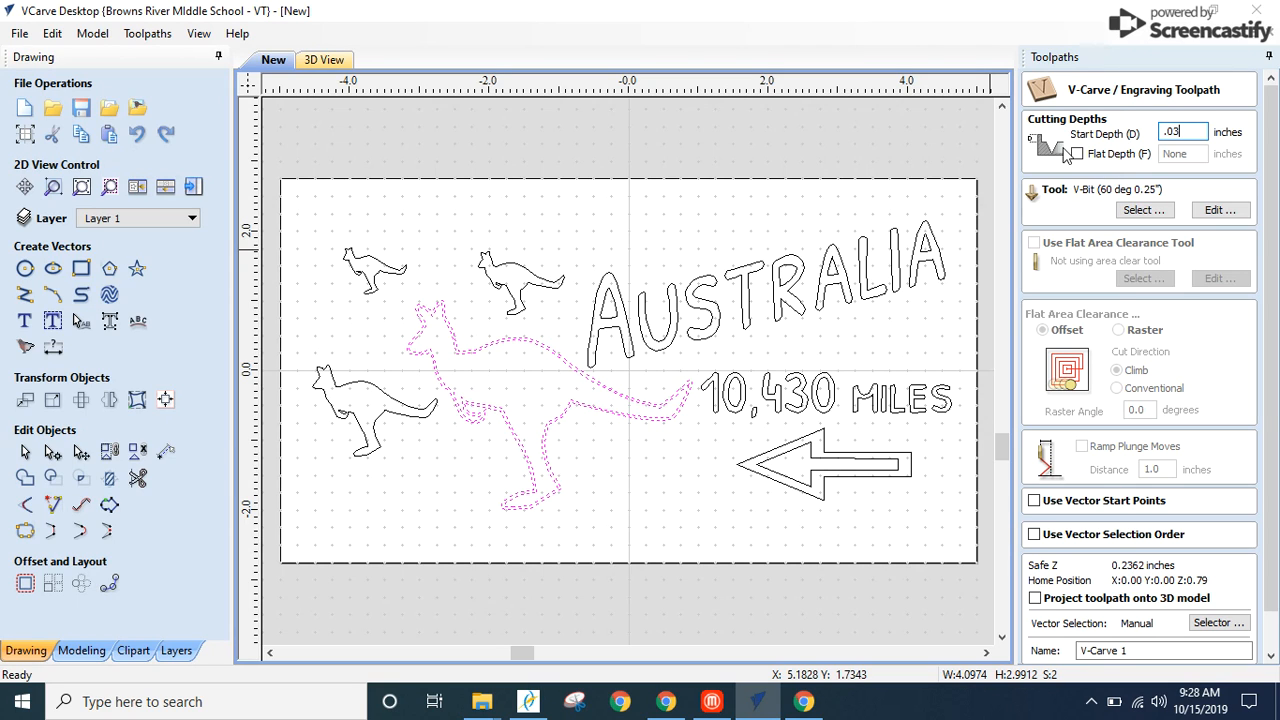
scroll(1185, 540, down, 2)
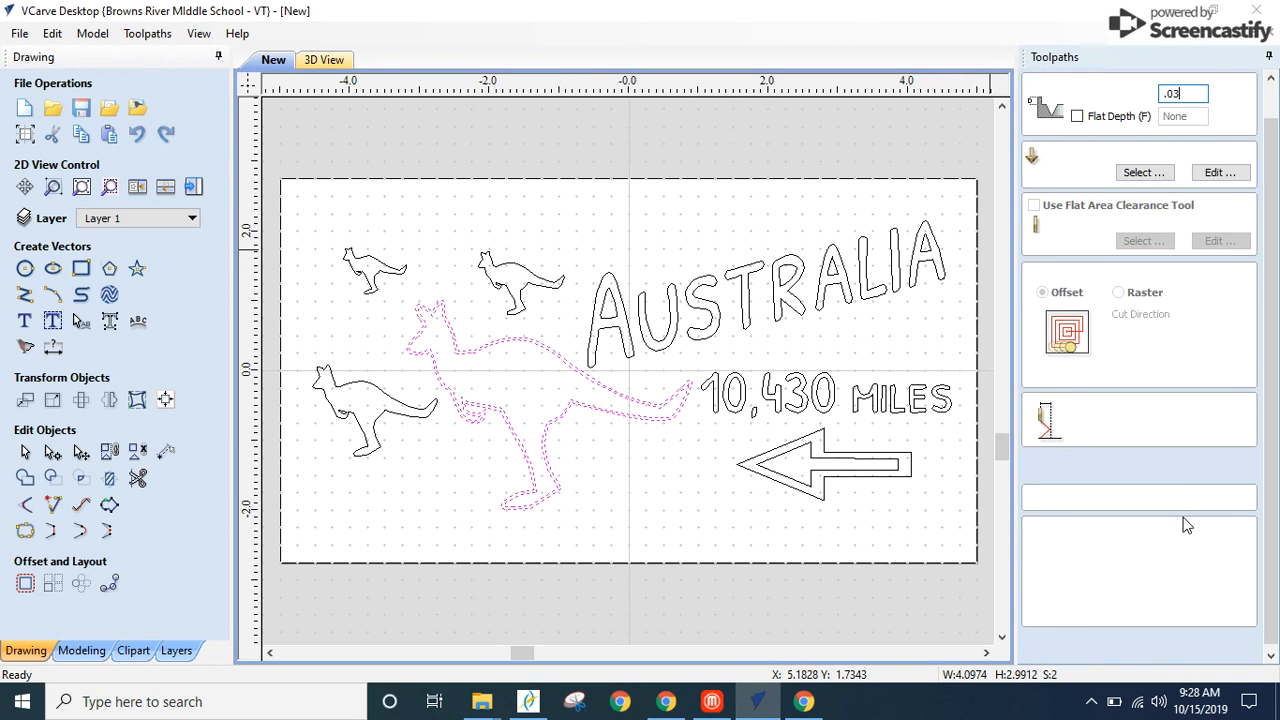
drag(1128, 612, 1035, 611)
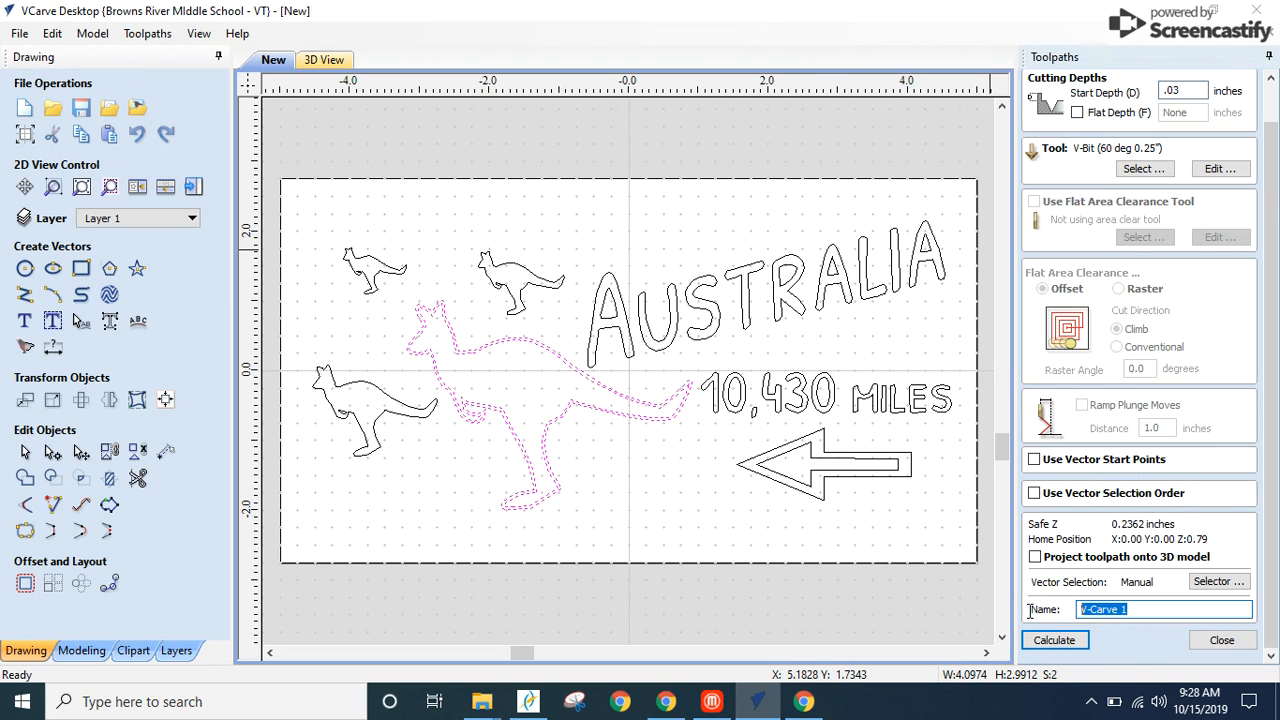
text(big roo)
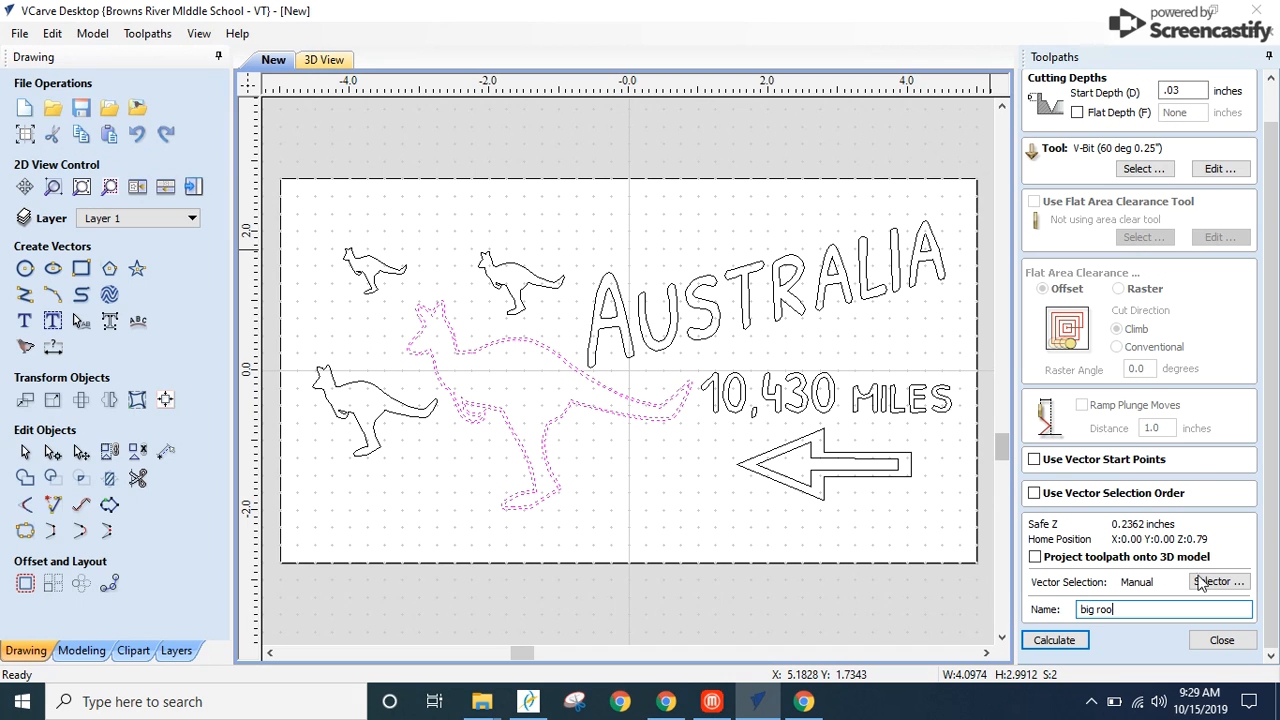
click(1052, 641)
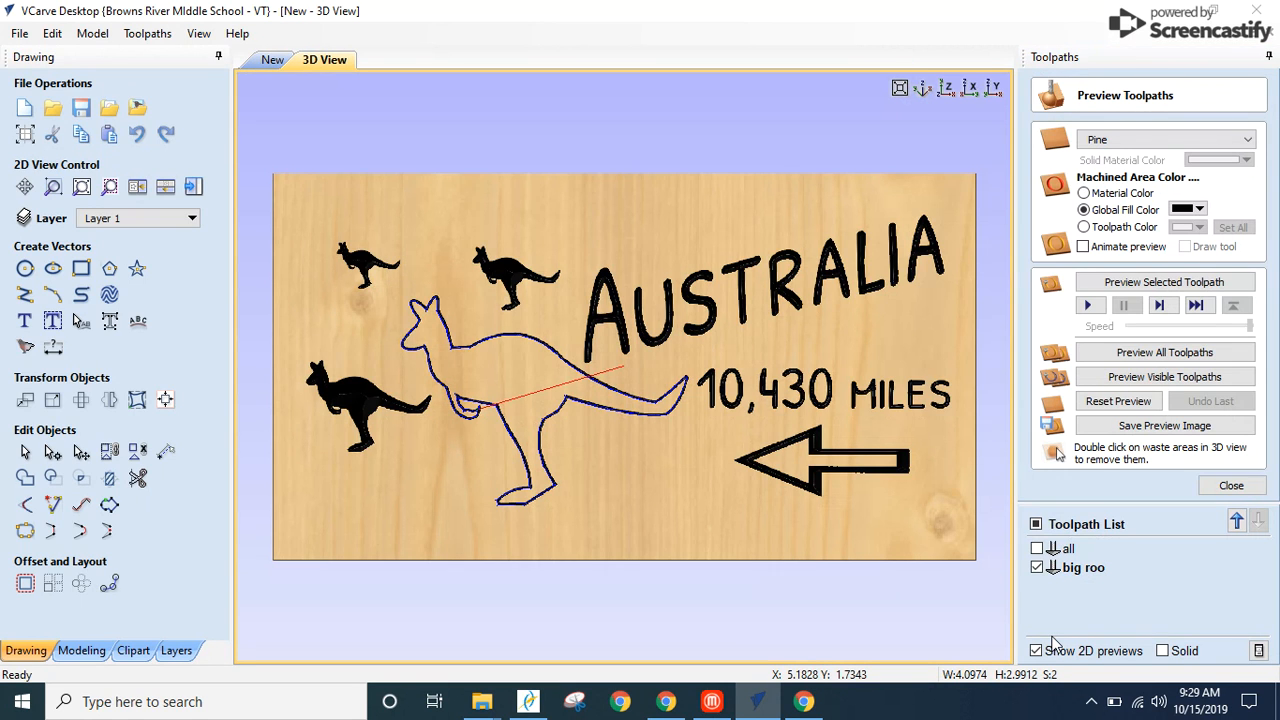
- Simulate the carving of the "big roo" toolpath and show both the "big roo" and "all" toolpath lines over the preview
click(1085, 310)
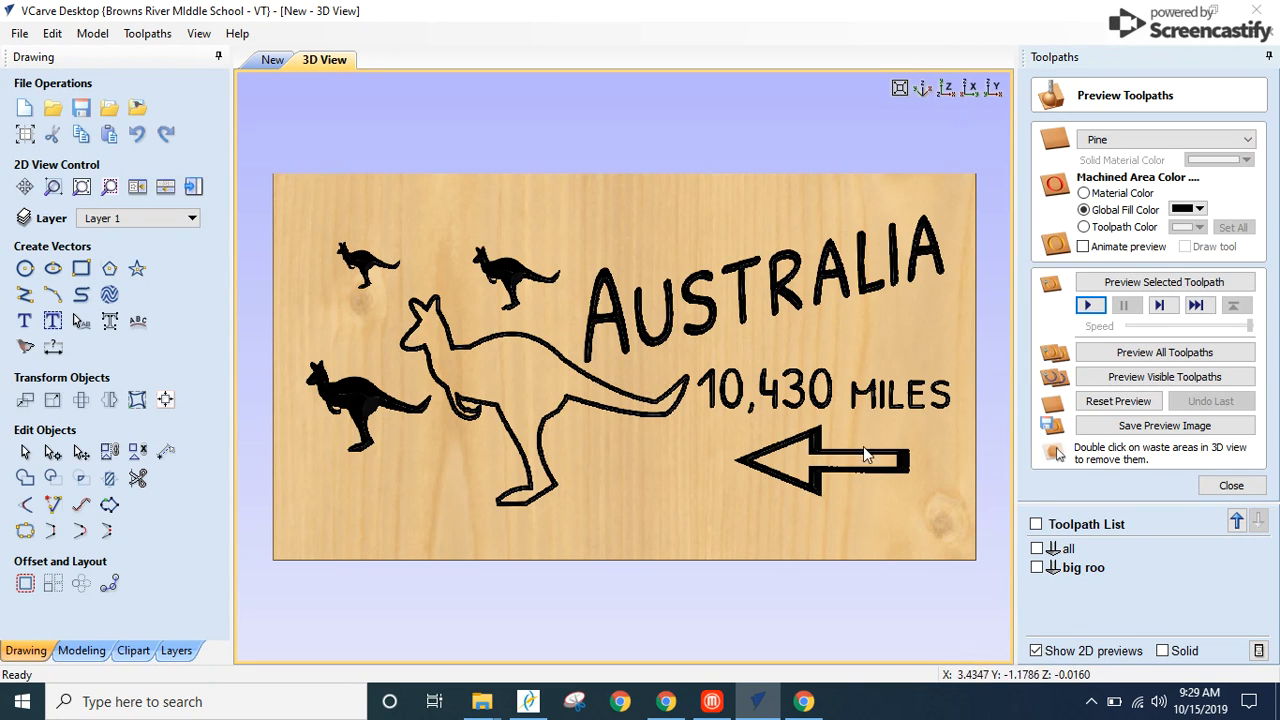
click(1037, 567)
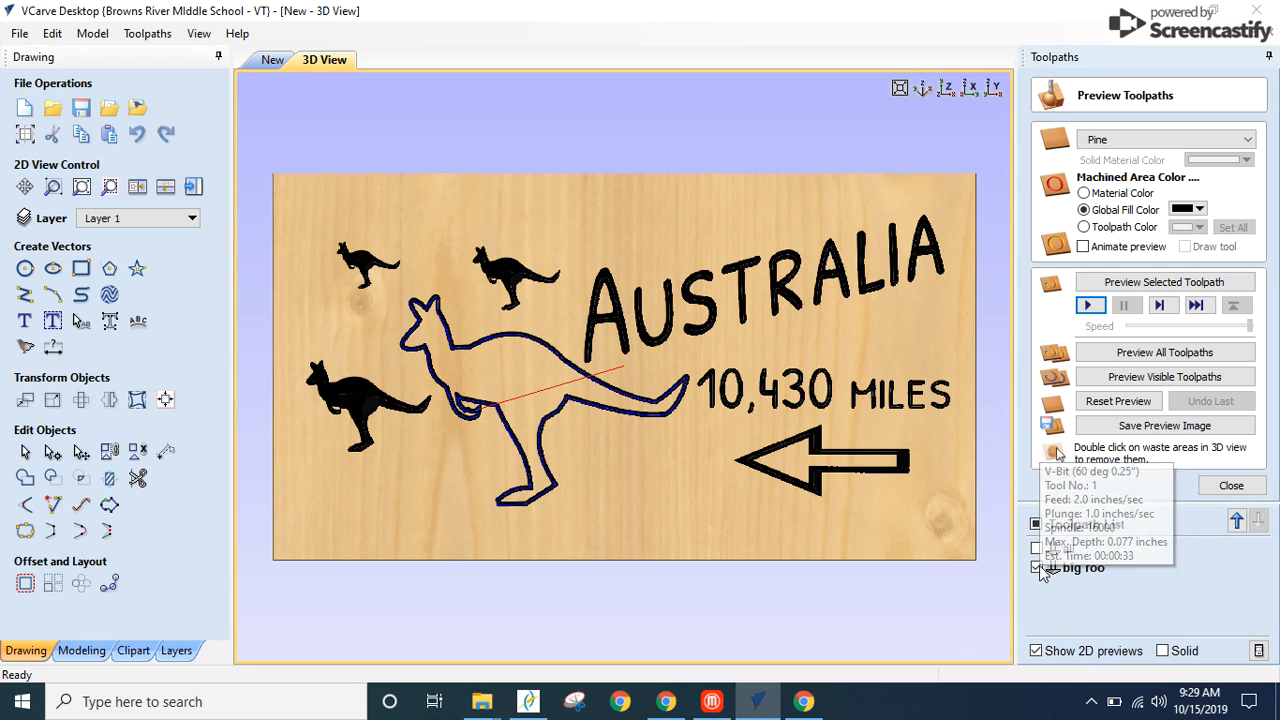
click(1037, 549)
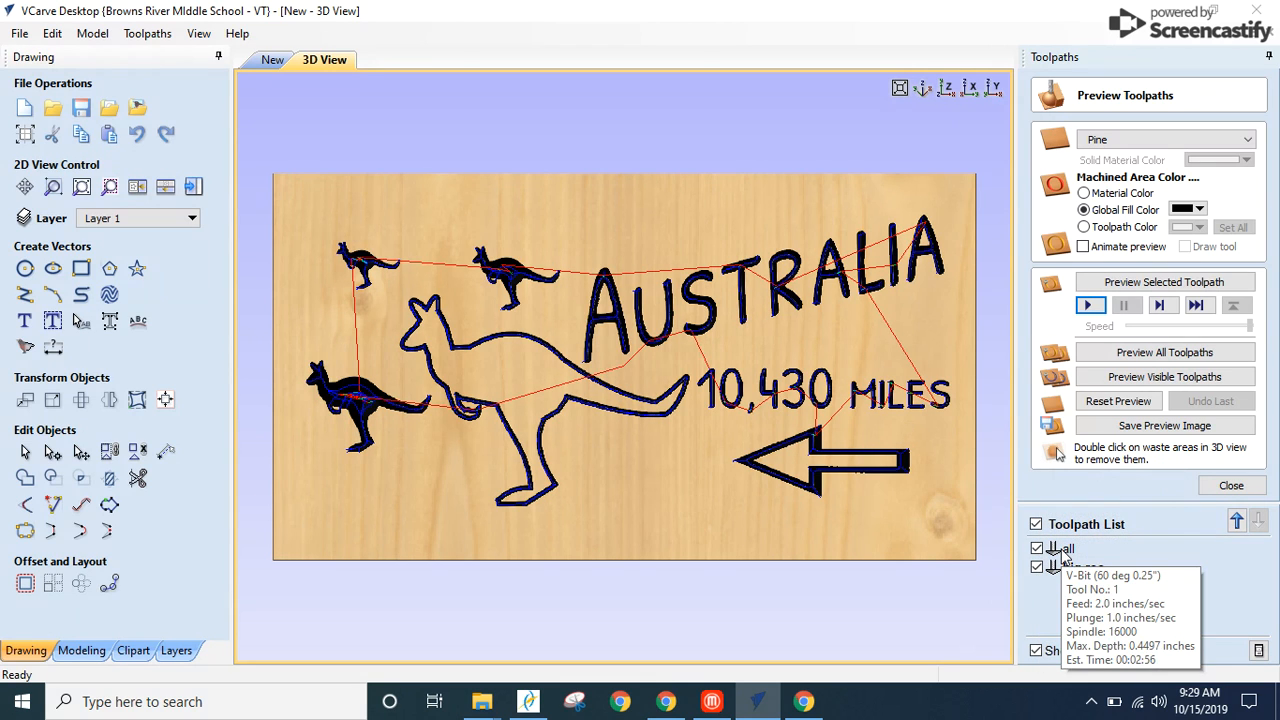
right_click(1063, 553)
mouse_move(1113, 541)
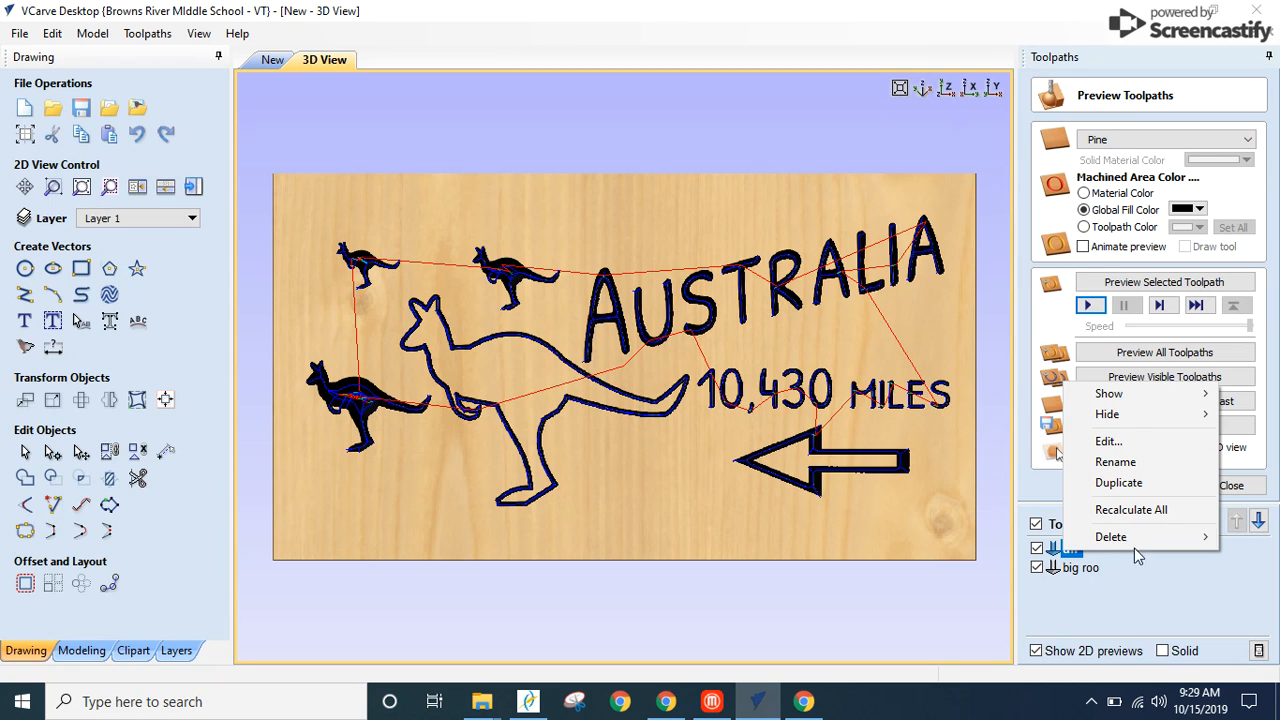
click(1170, 612)
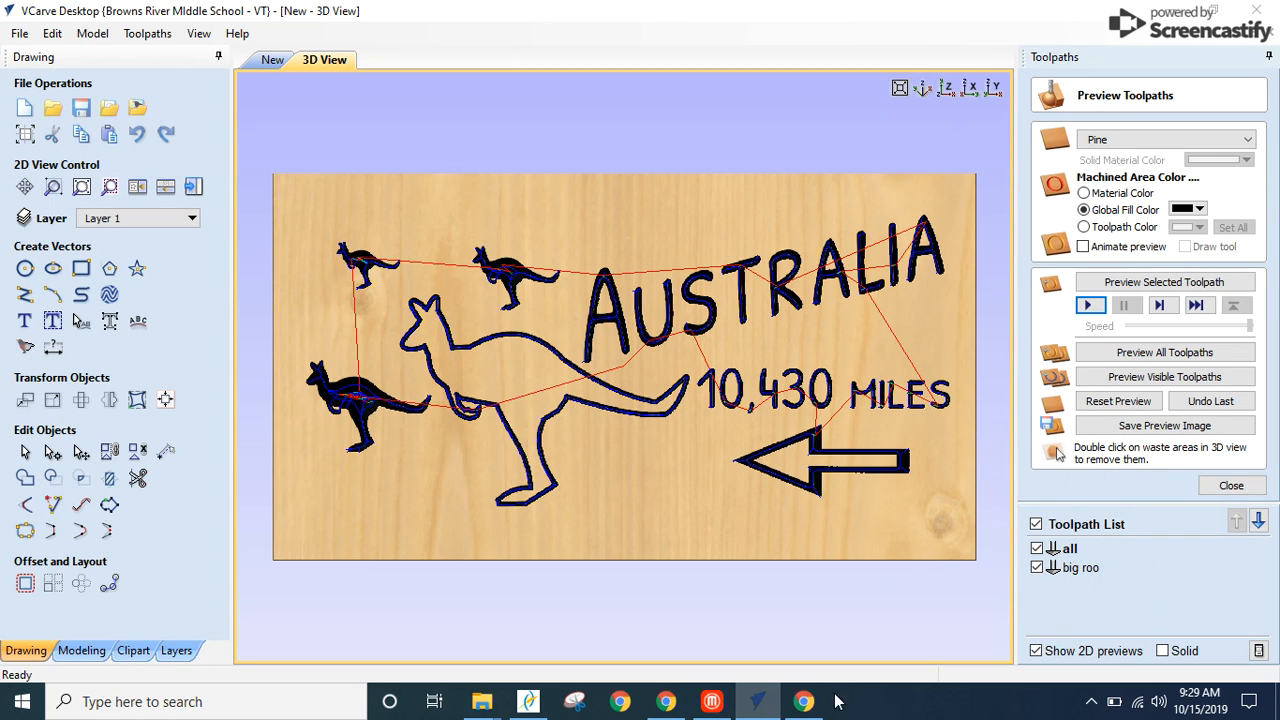
mouse_move(804, 701)
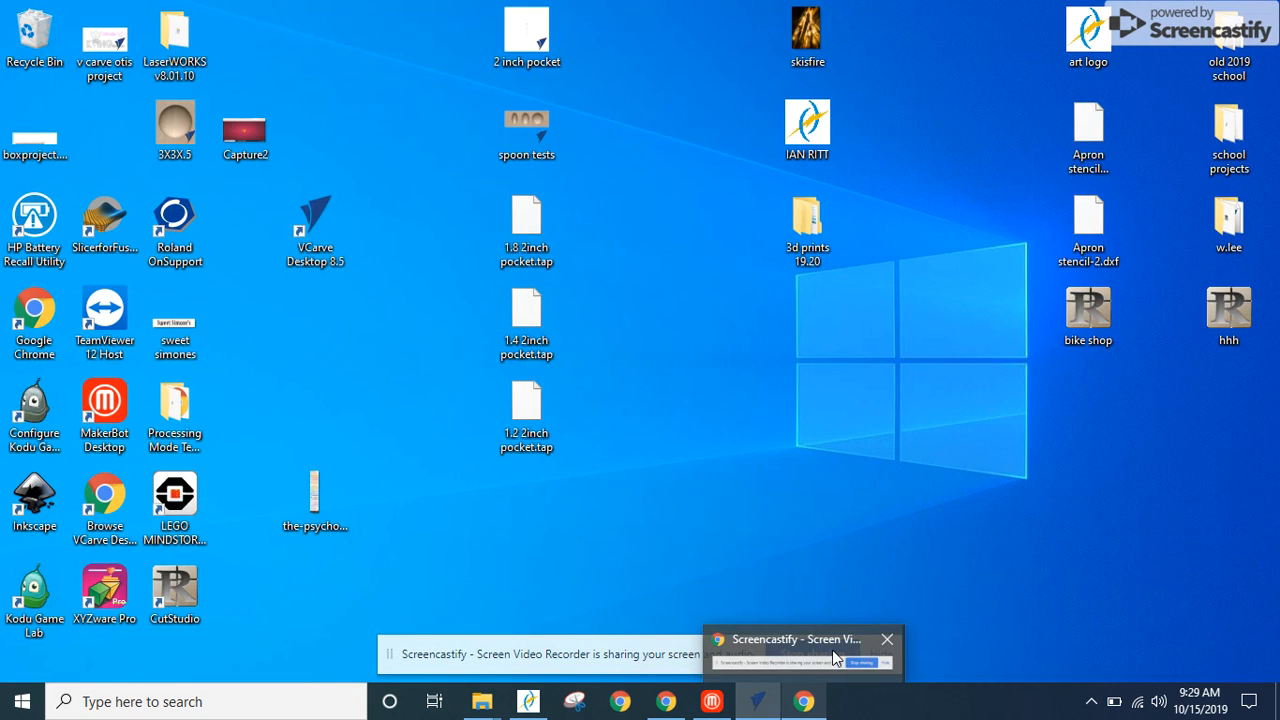